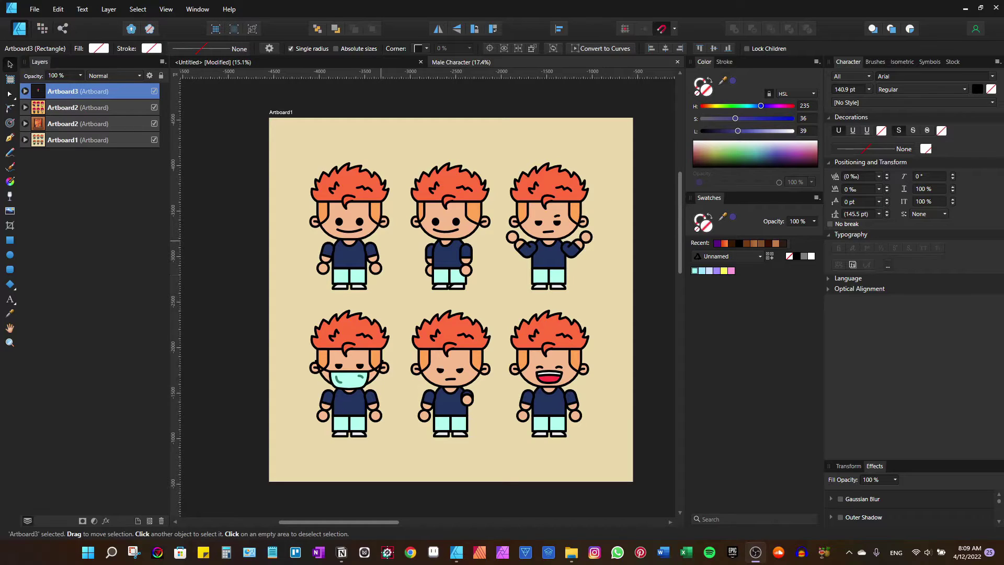
Switch from the Male Character file to the blank Untitled document.
{"action": "key", "text": "ctrl+Tab"}
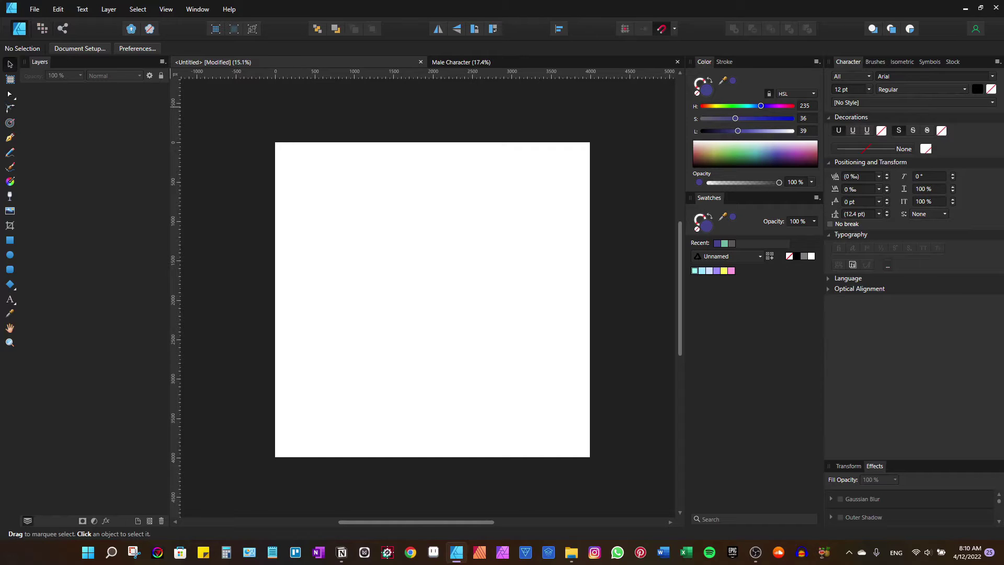
Set the fill colour to white with Lightness 100 and Saturation 0.
{"action": "key", "text": "alt"}
{"action": "key", "text": "Down"}
{"action": "key", "text": "Down"}
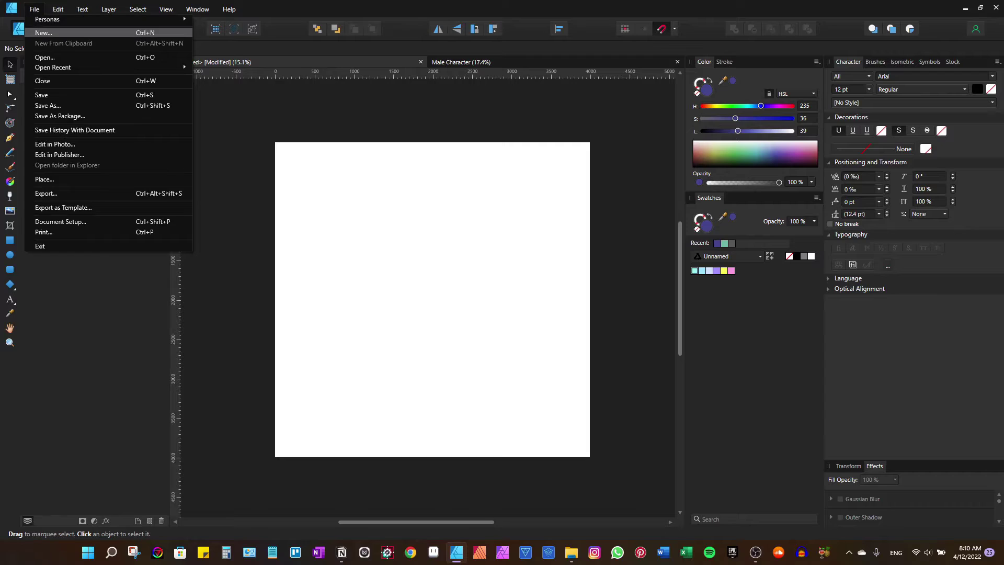
{"action": "key", "text": "Escape"}
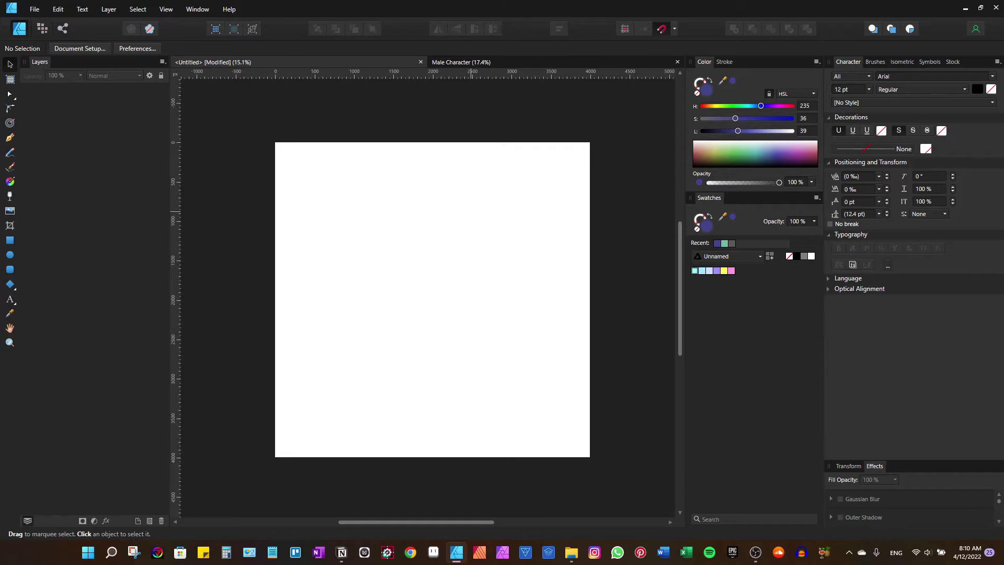
{"action": "left_click_drag", "start_coordinate": [738, 130], "coordinate": [792, 131]}
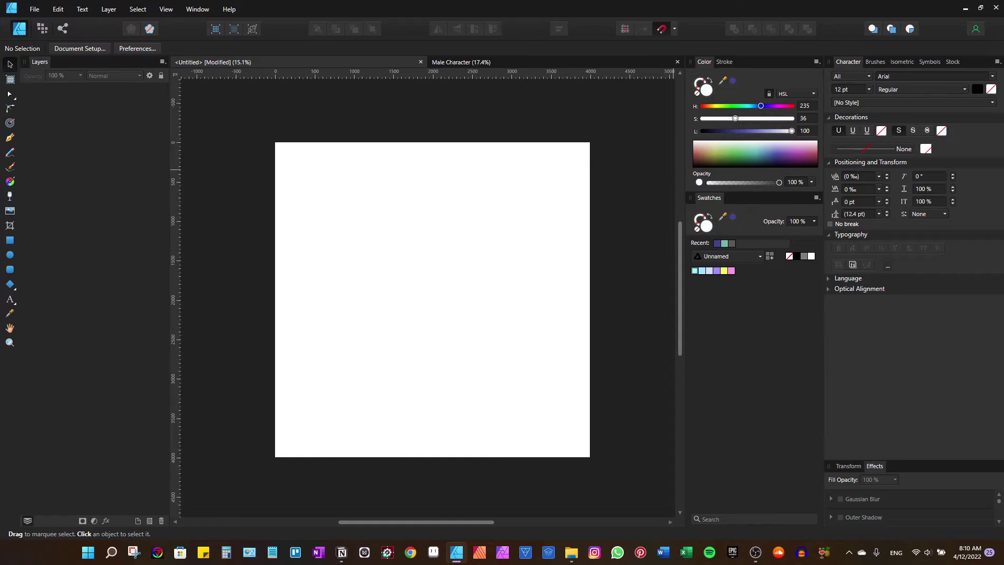
{"action": "left_click_drag", "start_coordinate": [735, 118], "coordinate": [702, 118]}
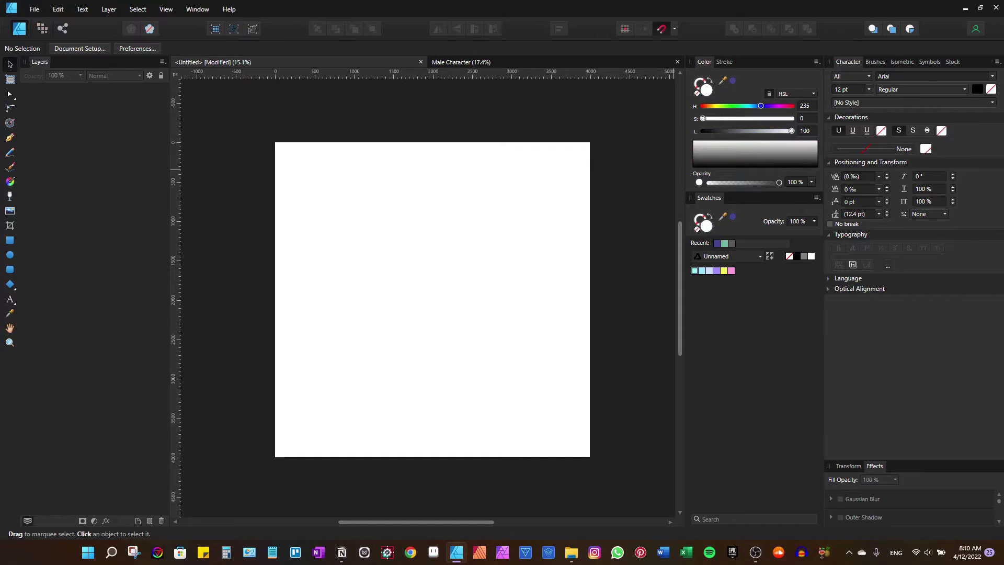
Make the outline black with a 7 pt stroke width.
{"action": "key", "text": "x"}
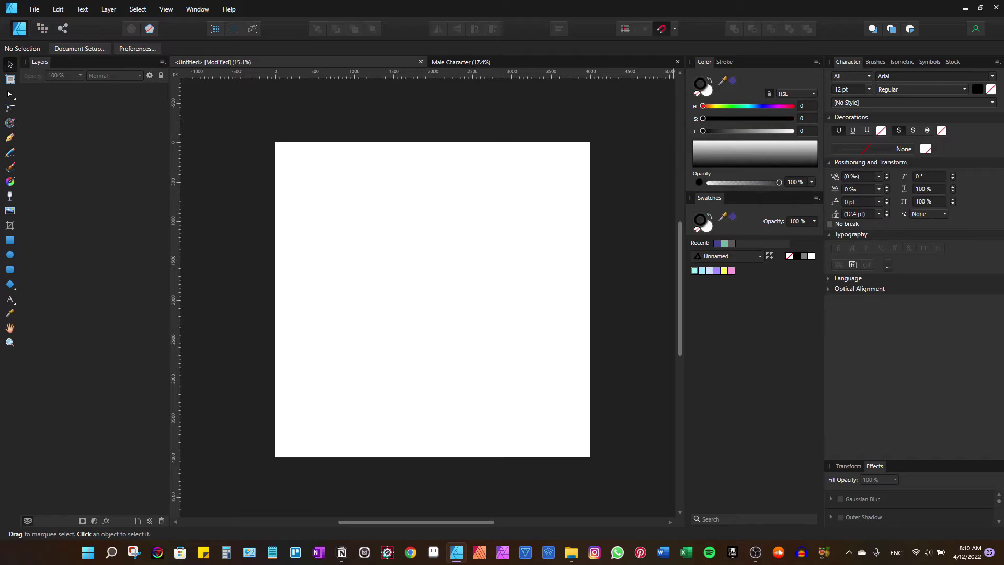
{"action": "left_click", "coordinate": [724, 62]}
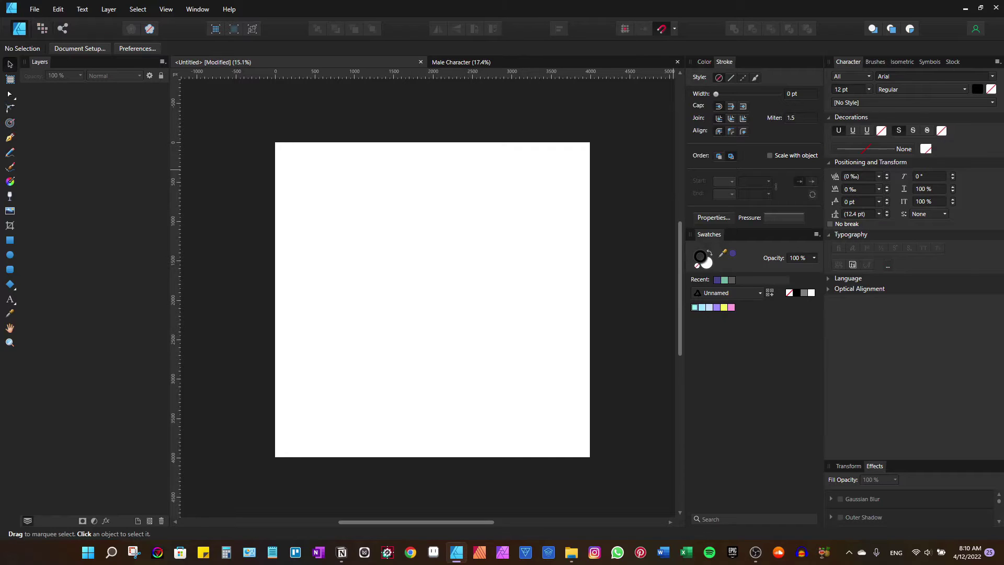
{"action": "left_click_drag", "start_coordinate": [716, 94], "coordinate": [738, 94]}
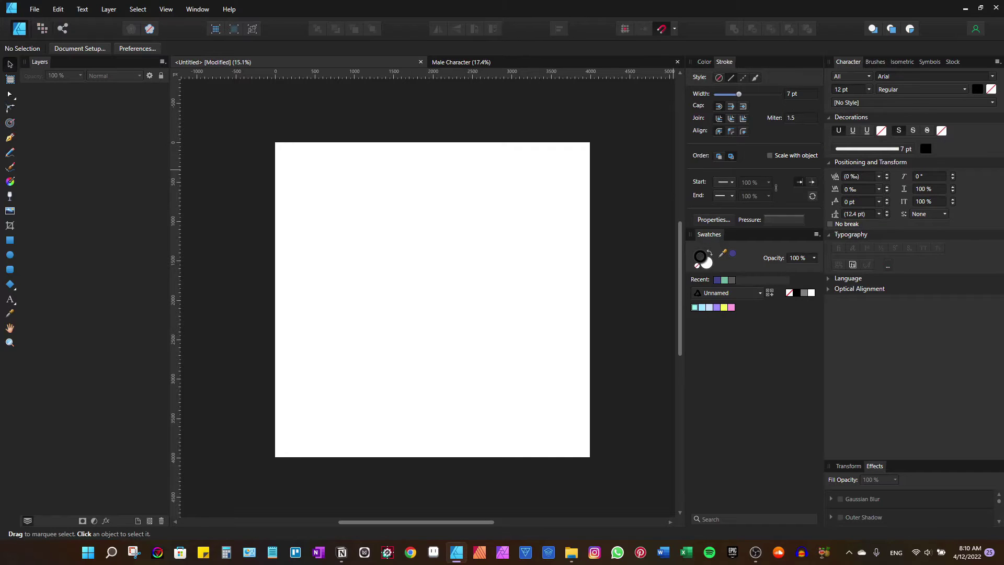
{"action": "scroll", "coordinate": [424, 233], "scroll_direction": "left", "scroll_amount": 2}
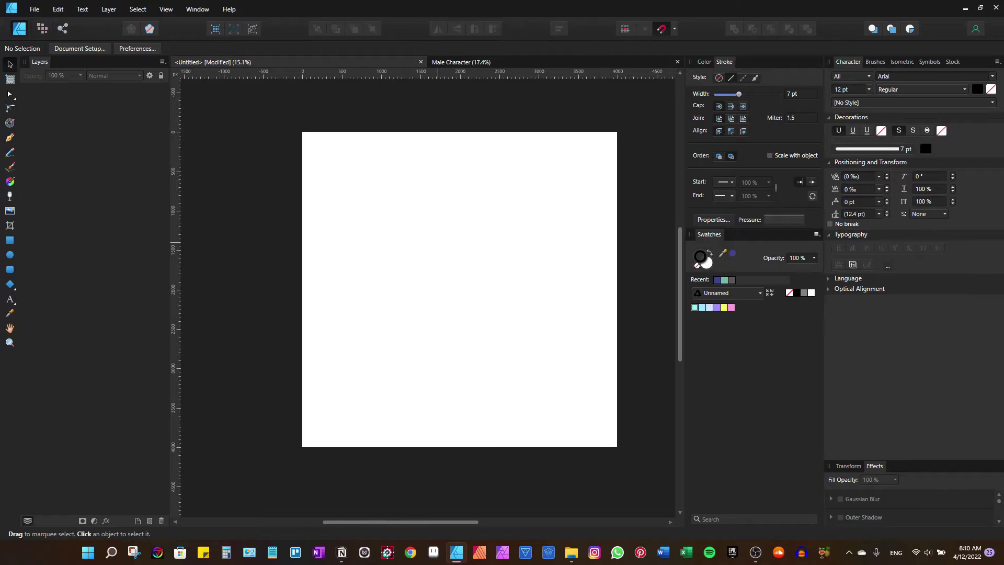
{"action": "scroll", "coordinate": [429, 242], "scroll_direction": "up", "scroll_amount": 1, "text": "ctrl"}
{"action": "scroll", "coordinate": [429, 242], "scroll_direction": "right", "scroll_amount": 2}
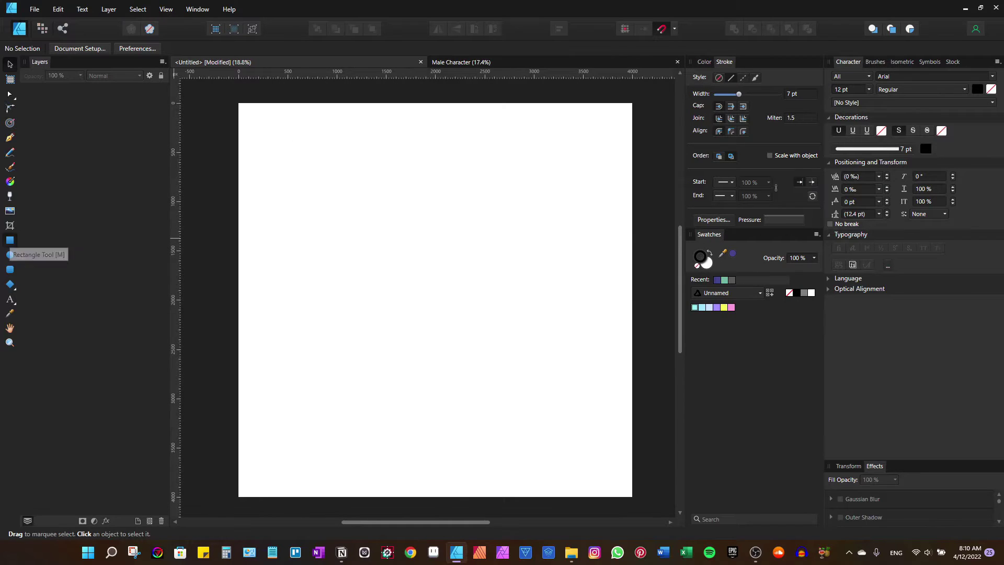
Draw a rectangle near the page centre and convert it to curves.
{"action": "left_click", "coordinate": [10, 240]}
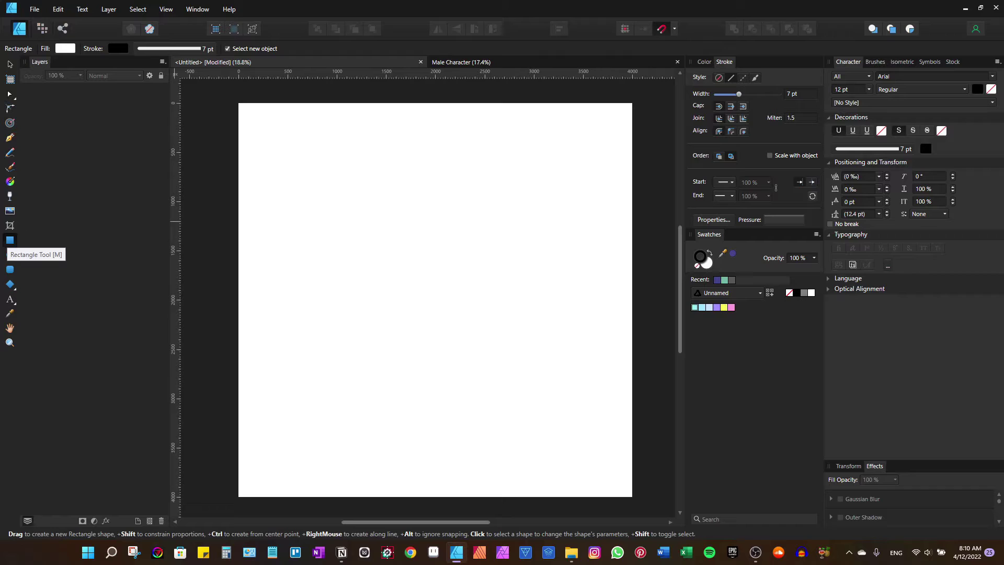
{"action": "left_click_drag", "start_coordinate": [387, 228], "coordinate": [493, 305]}
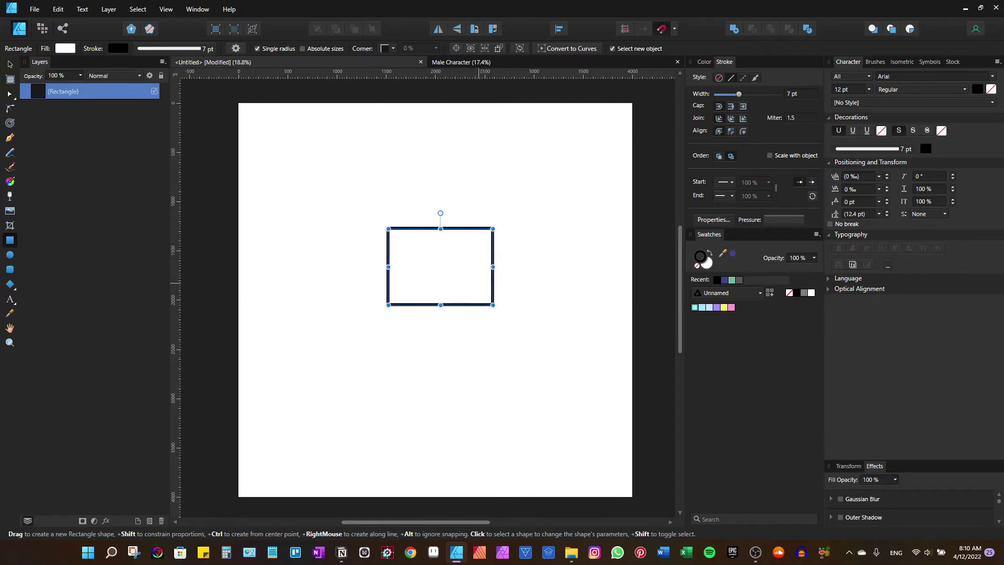
{"action": "scroll", "coordinate": [476, 275], "scroll_direction": "up", "scroll_amount": 1}
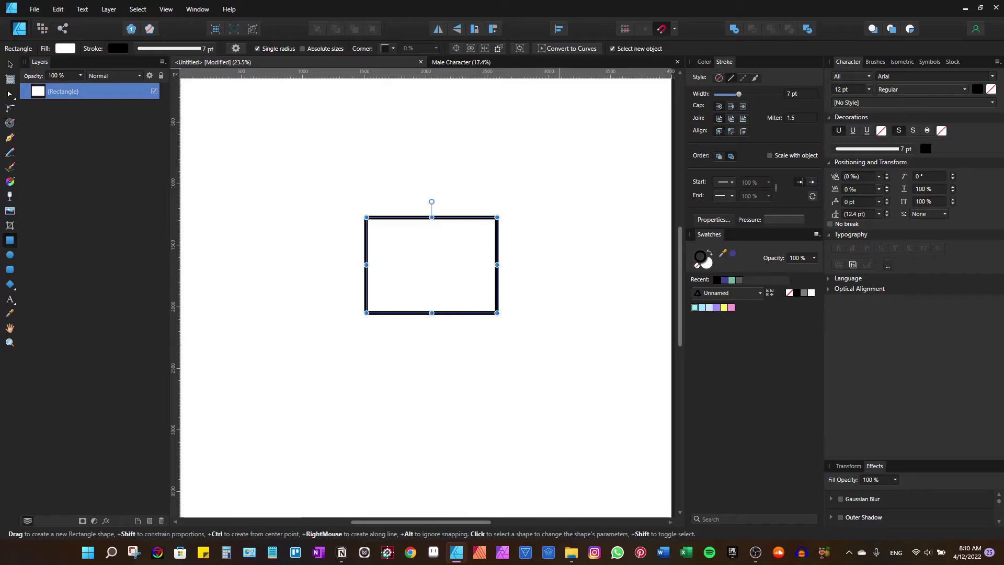
{"action": "left_click", "coordinate": [570, 48]}
Deeply round the two bottom corners and bake the rounding into the curve.
{"action": "key", "text": "c"}
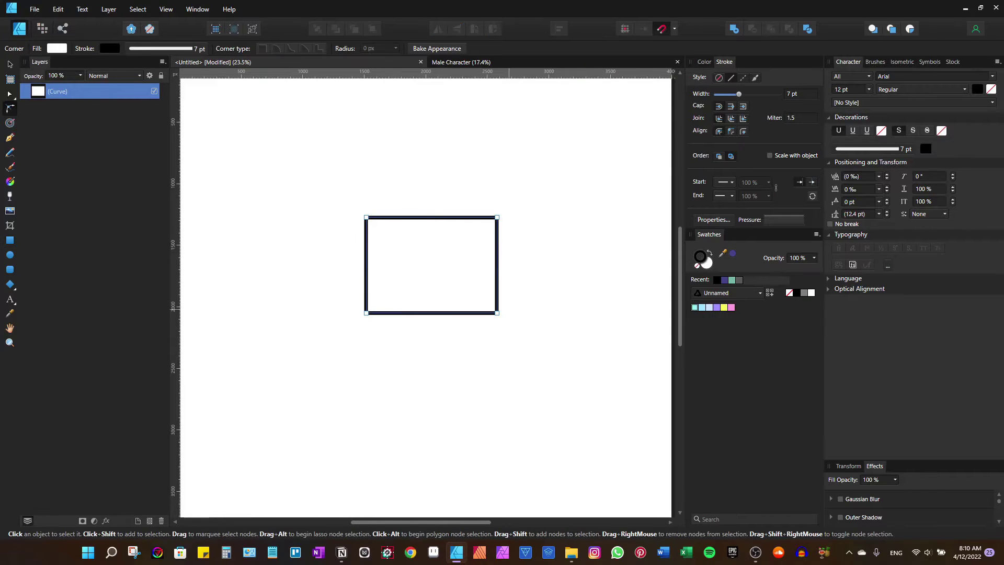
{"action": "left_click_drag", "start_coordinate": [509, 324], "coordinate": [313, 265]}
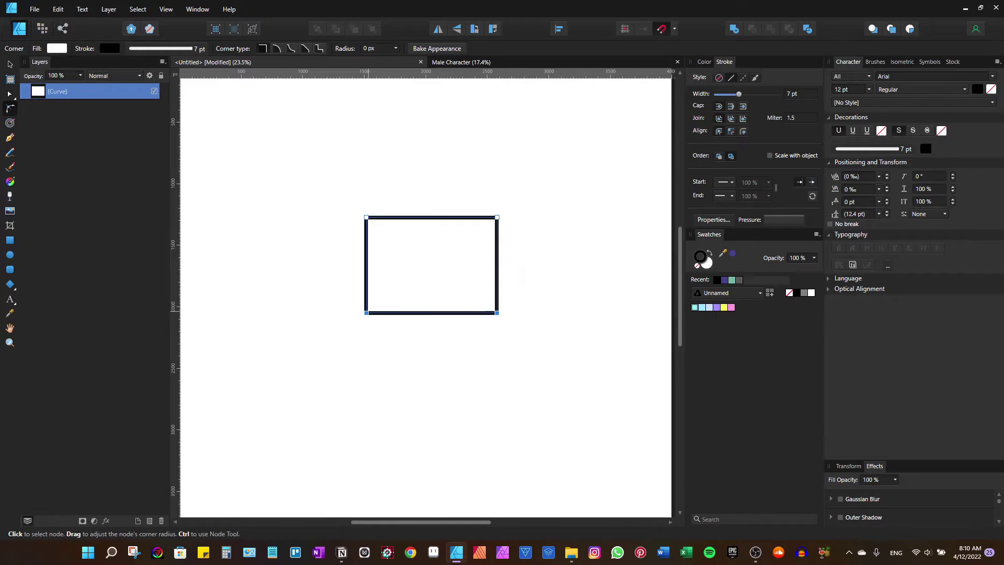
{"action": "left_click_drag", "start_coordinate": [496, 312], "coordinate": [446, 262]}
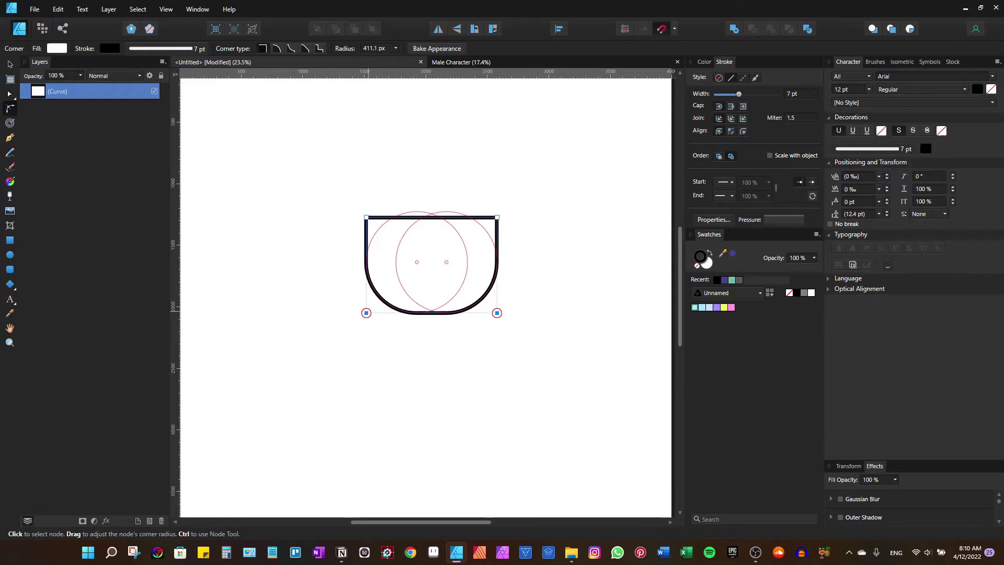
{"action": "key", "text": "v"}
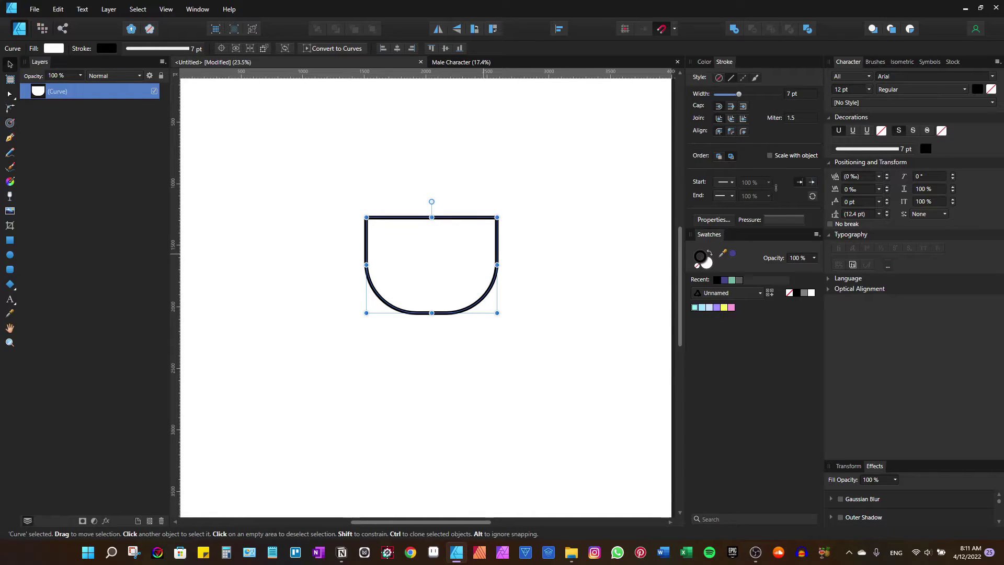
{"action": "key", "text": "c"}
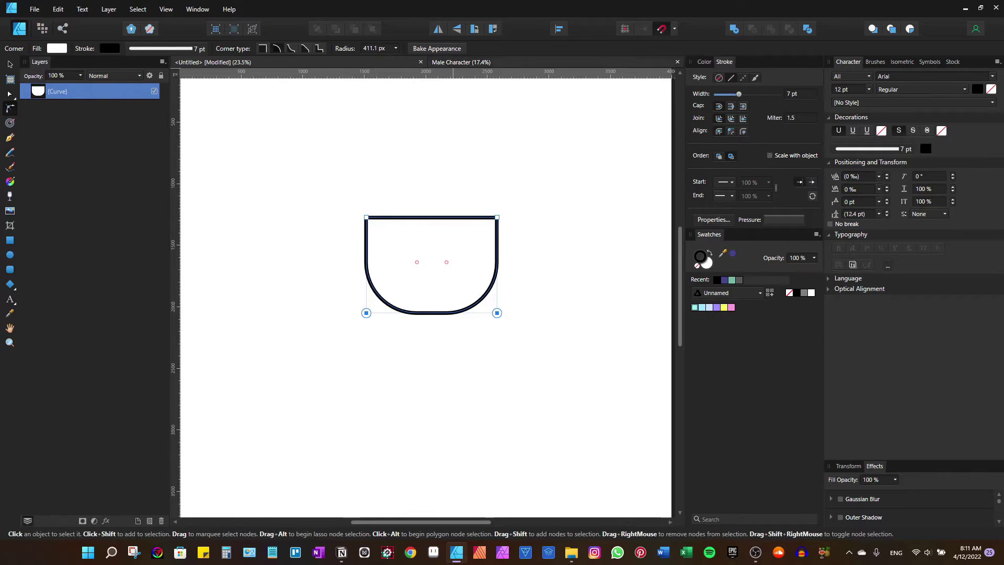
{"action": "key", "text": "Escape"}
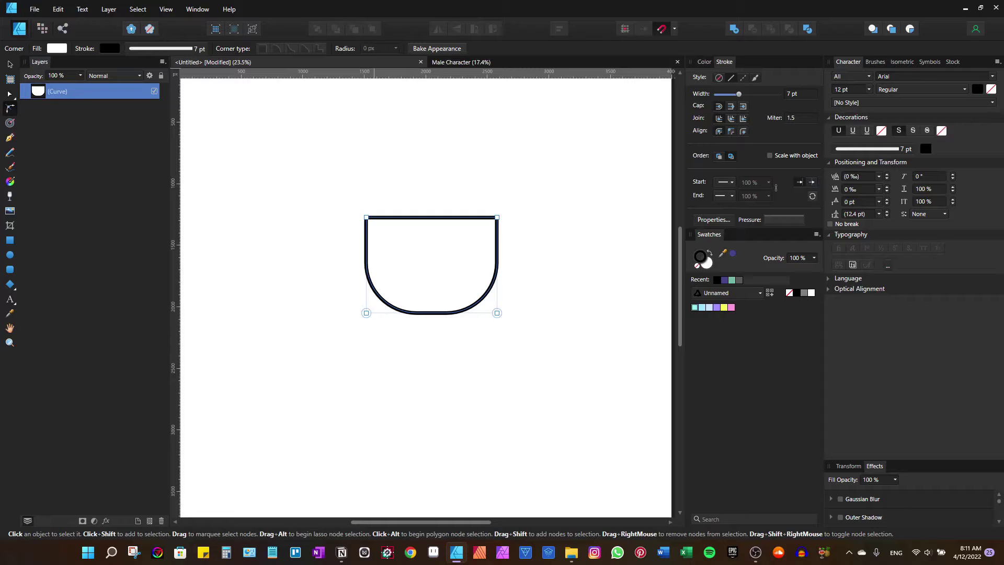
{"action": "left_click", "coordinate": [437, 48]}
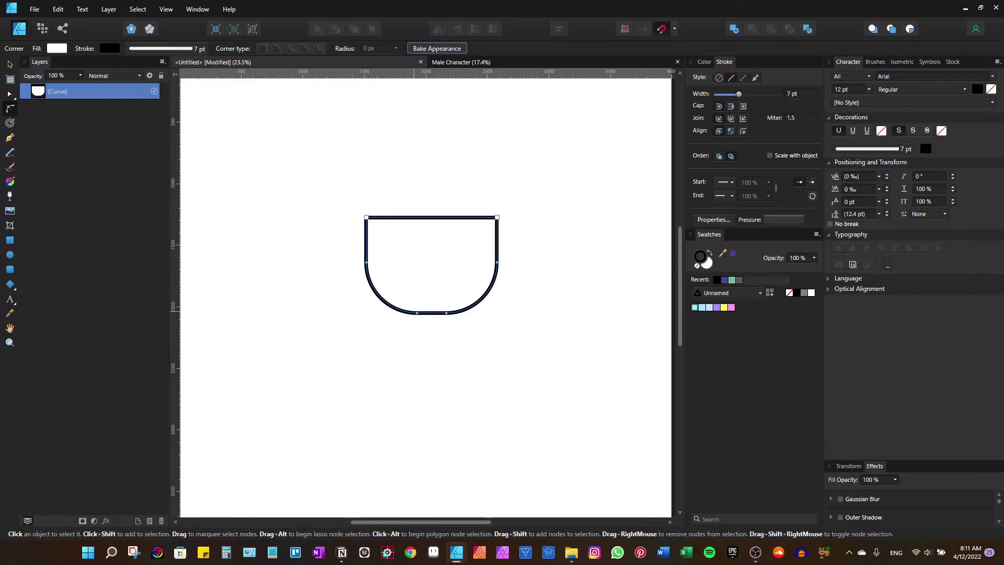
{"action": "key", "text": "v"}
{"action": "scroll", "coordinate": [419, 406], "scroll_direction": "up", "scroll_amount": 4}
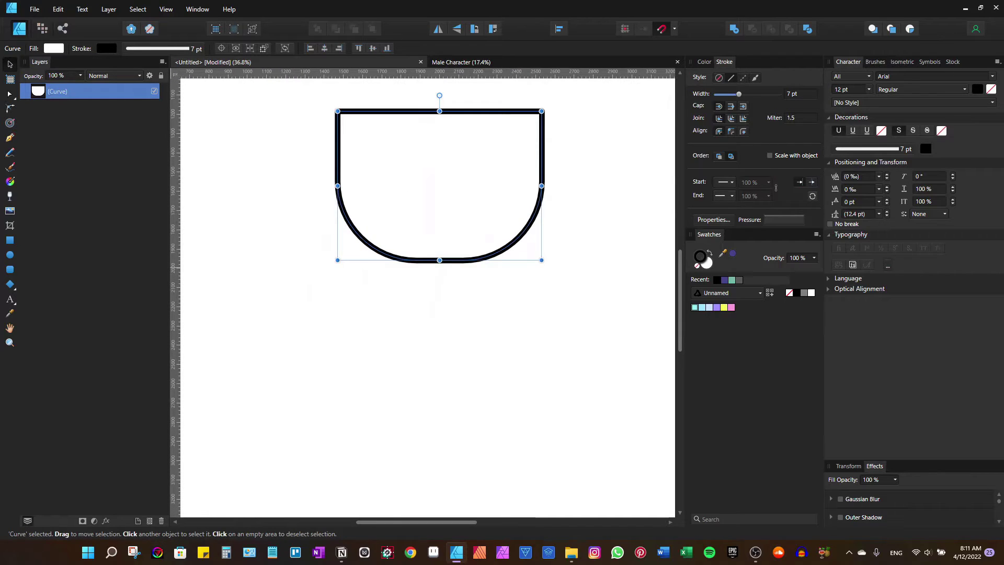
Add a round-topped arch below the bowl, sent behind it and centred.
{"action": "key", "text": "m"}
{"action": "mouse_move", "coordinate": [395, 386]}
{"action": "left_mouse_down"}
{"action": "mouse_move", "coordinate": [491, 268]}
{"action": "mouse_move", "coordinate": [495, 279]}
{"action": "mouse_move", "coordinate": [361, 295]}
{"action": "mouse_move", "coordinate": [397, 335]}
{"action": "mouse_move", "coordinate": [439, 316]}
{"action": "mouse_move", "coordinate": [439, 300]}
{"action": "left_mouse_up"}
{"action": "key", "text": "c"}
{"action": "key", "text": "ctrl+Return"}
{"action": "key", "text": "v"}
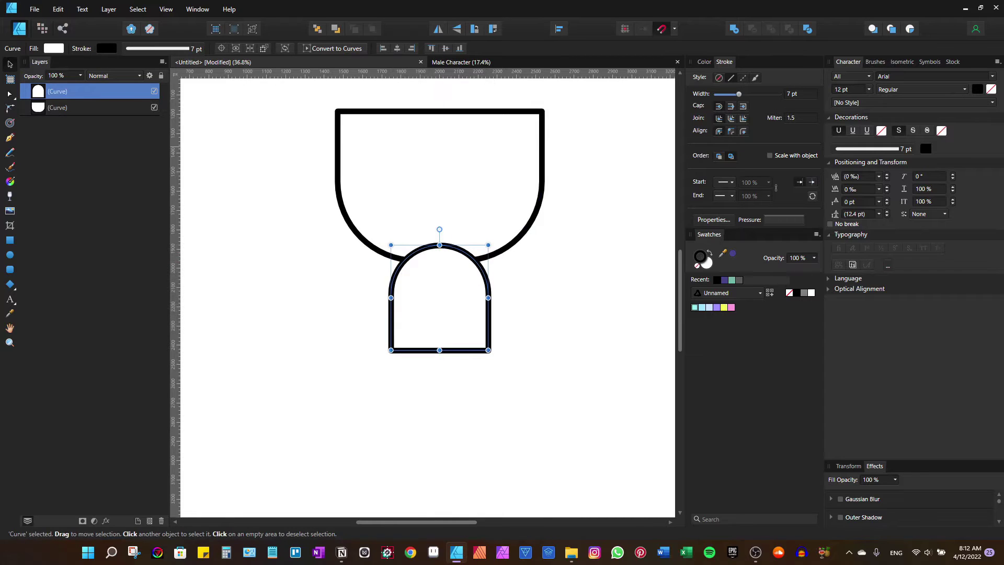
{"action": "key", "text": "ctrl+shift+bracketleft"}
{"action": "left_click_drag", "start_coordinate": [440, 301], "coordinate": [440, 310]}
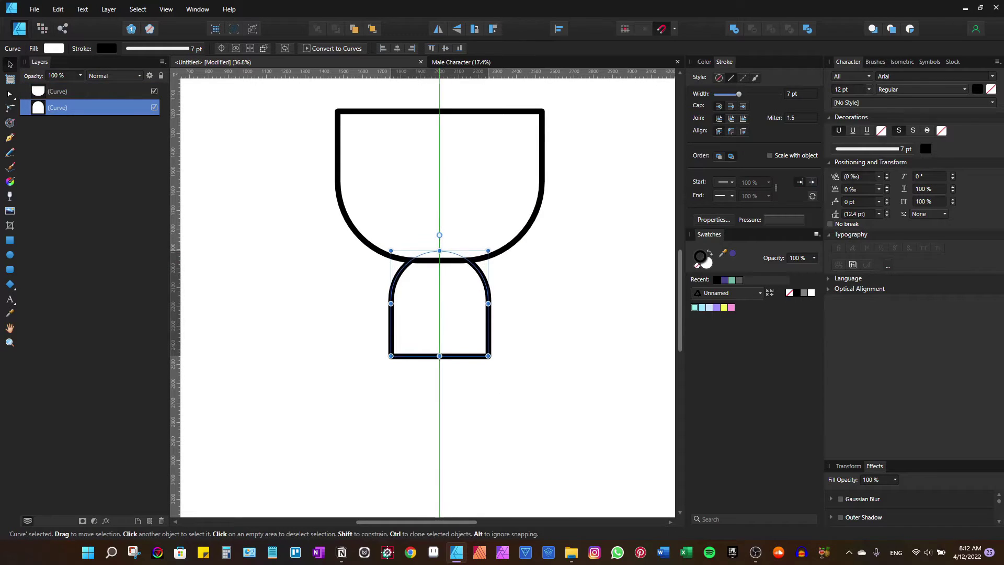
{"action": "scroll", "coordinate": [423, 296], "scroll_direction": "down", "scroll_amount": 1}
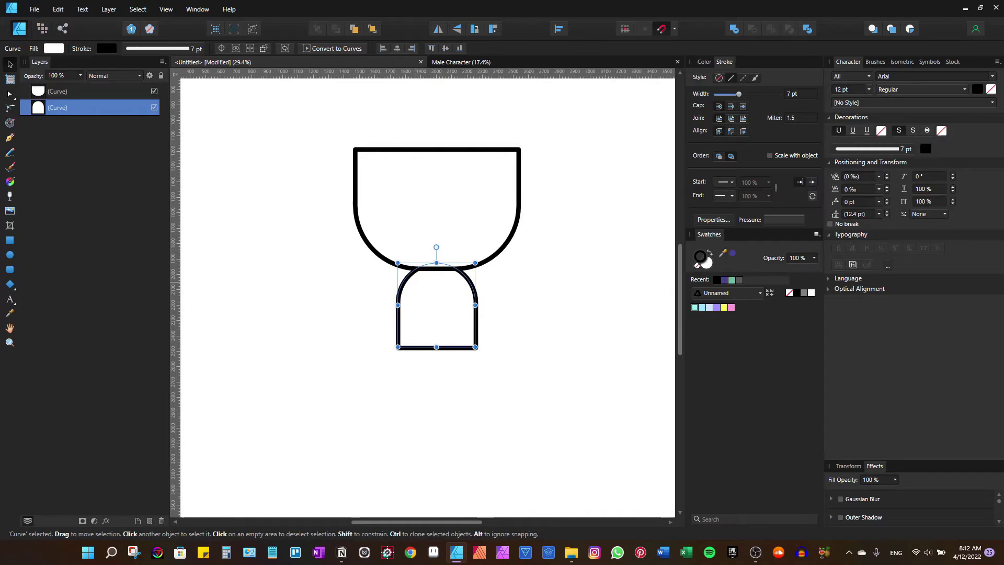
Draw two stacked rectangles beneath the arch's left side.
{"action": "key", "text": "m"}
{"action": "scroll", "coordinate": [454, 310], "scroll_direction": "up", "scroll_amount": 2}
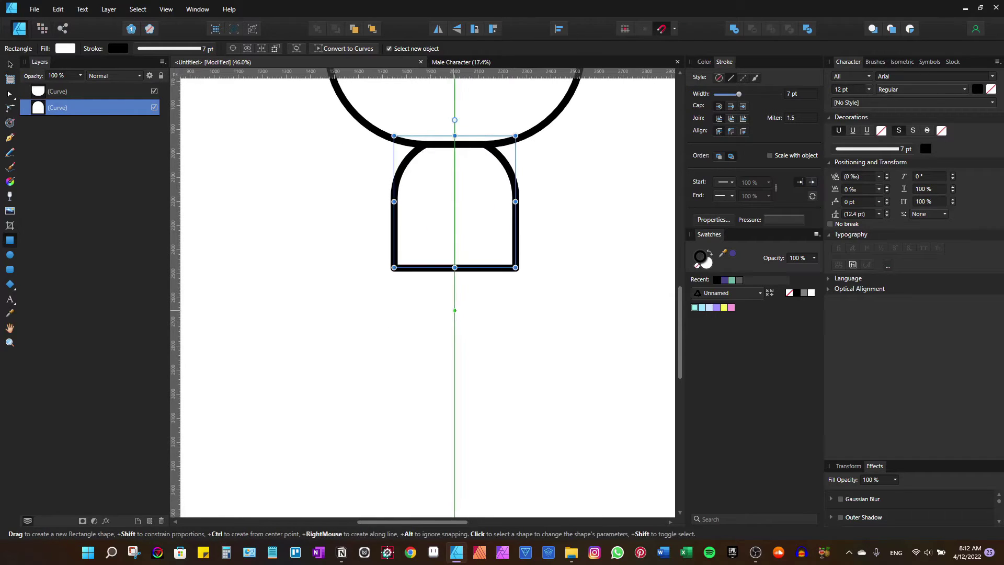
{"action": "mouse_move", "coordinate": [394, 267]}
{"action": "left_mouse_down"}
{"action": "mouse_move", "coordinate": [455, 320]}
{"action": "mouse_move", "coordinate": [424, 299]}
{"action": "left_mouse_up"}
{"action": "scroll", "coordinate": [420, 295], "scroll_direction": "up", "scroll_amount": 1}
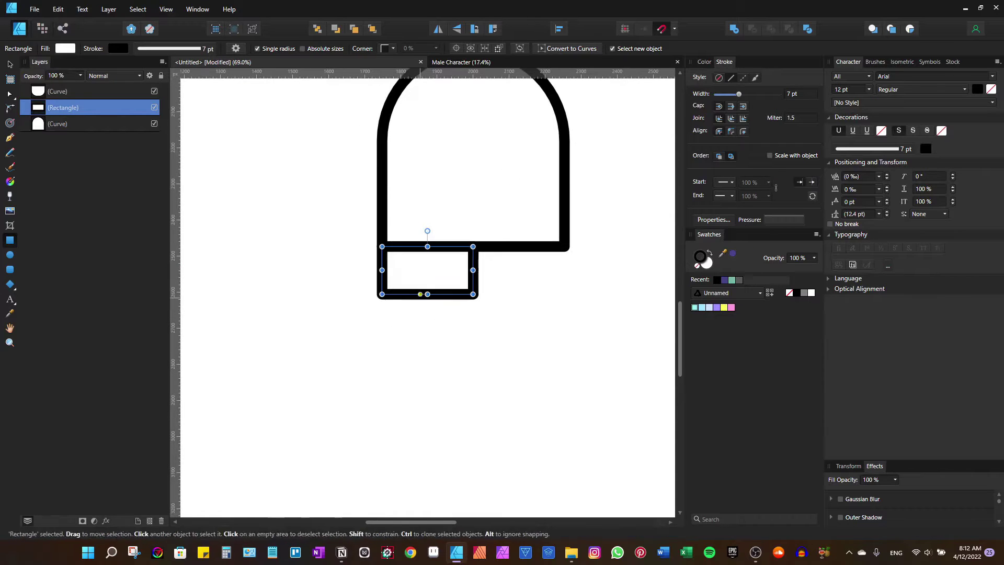
{"action": "mouse_move", "coordinate": [396, 340]}
{"action": "left_mouse_down"}
{"action": "mouse_move", "coordinate": [461, 303]}
{"action": "mouse_move", "coordinate": [457, 294]}
{"action": "left_mouse_up"}
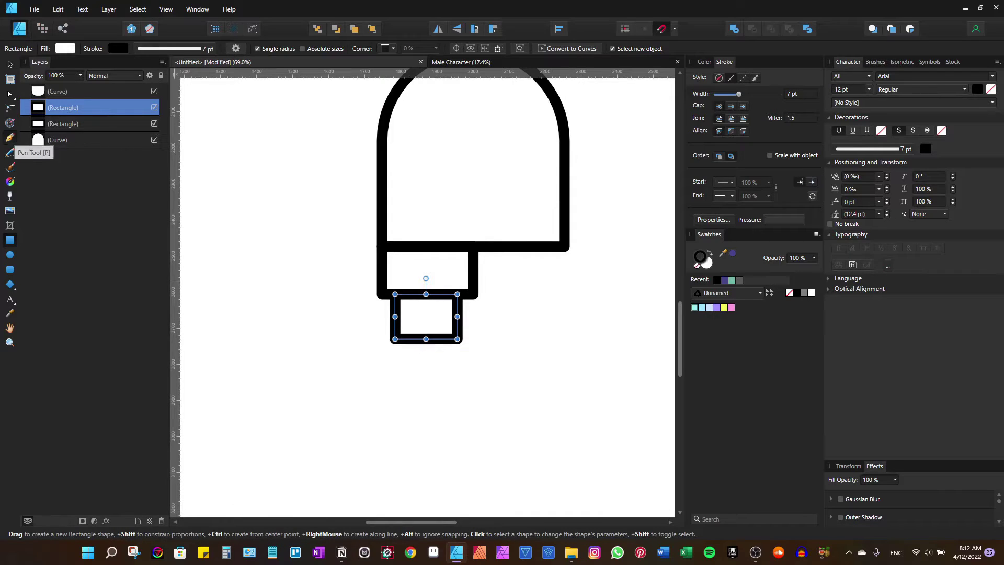
Trace a closed, rounded shoe outline with the Pen from the leg's bottom-left corner.
{"action": "left_click", "coordinate": [9, 138]}
{"action": "scroll", "coordinate": [402, 343], "scroll_direction": "up", "scroll_amount": 1}
{"action": "scroll", "coordinate": [390, 377], "scroll_direction": "up", "scroll_amount": 3}
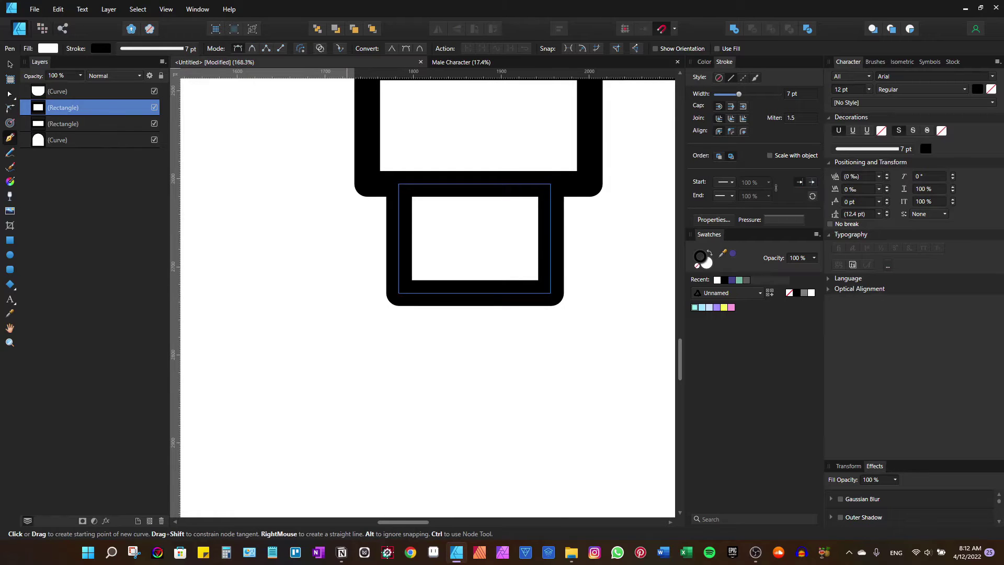
{"action": "scroll", "coordinate": [400, 272], "scroll_direction": "down", "scroll_amount": 1}
{"action": "scroll", "coordinate": [400, 241], "scroll_direction": "down", "scroll_amount": 1}
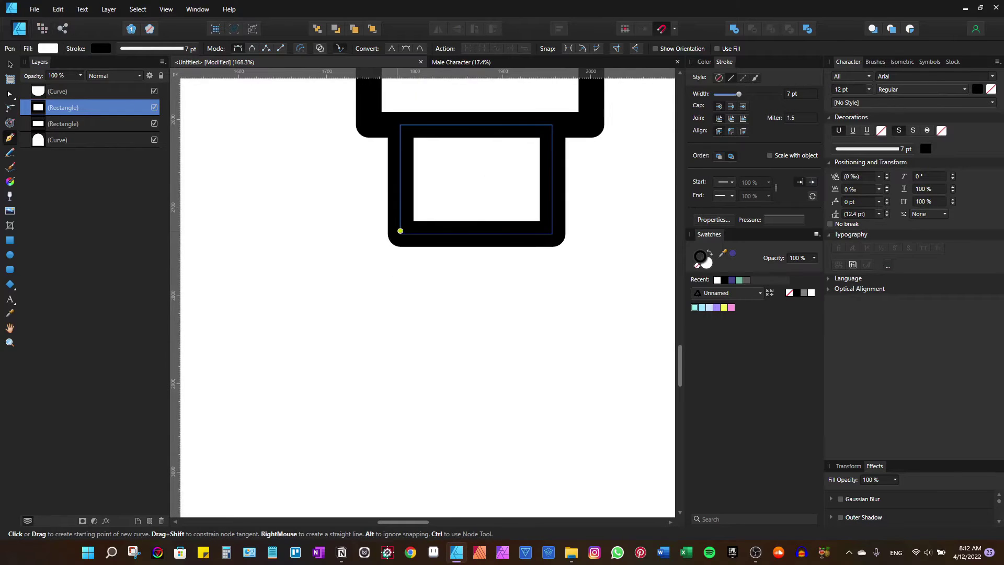
{"action": "left_click", "coordinate": [400, 234]}
{"action": "left_click_drag", "start_coordinate": [348, 276], "coordinate": [347, 318]}
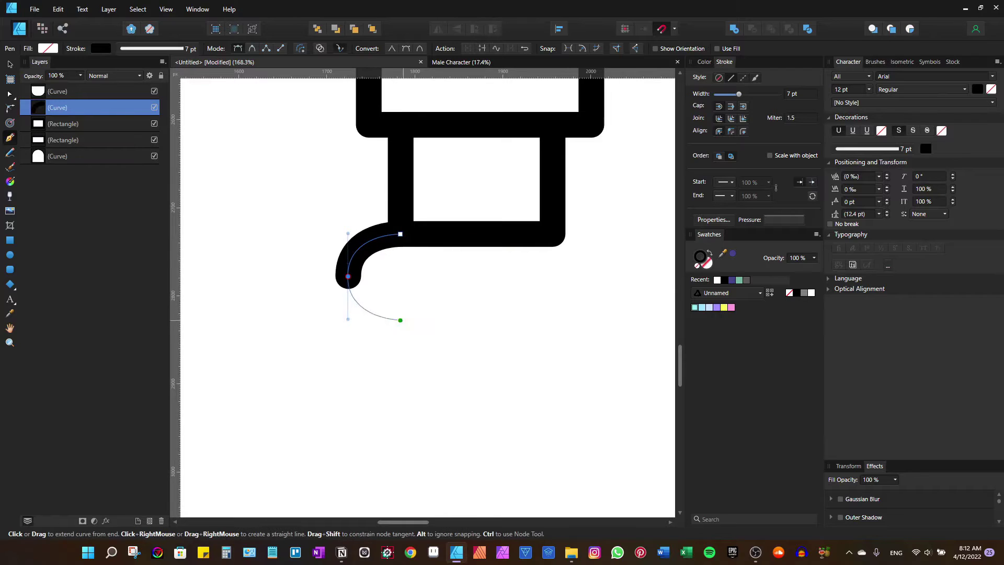
{"action": "left_click_drag", "start_coordinate": [424, 318], "coordinate": [464, 318]}
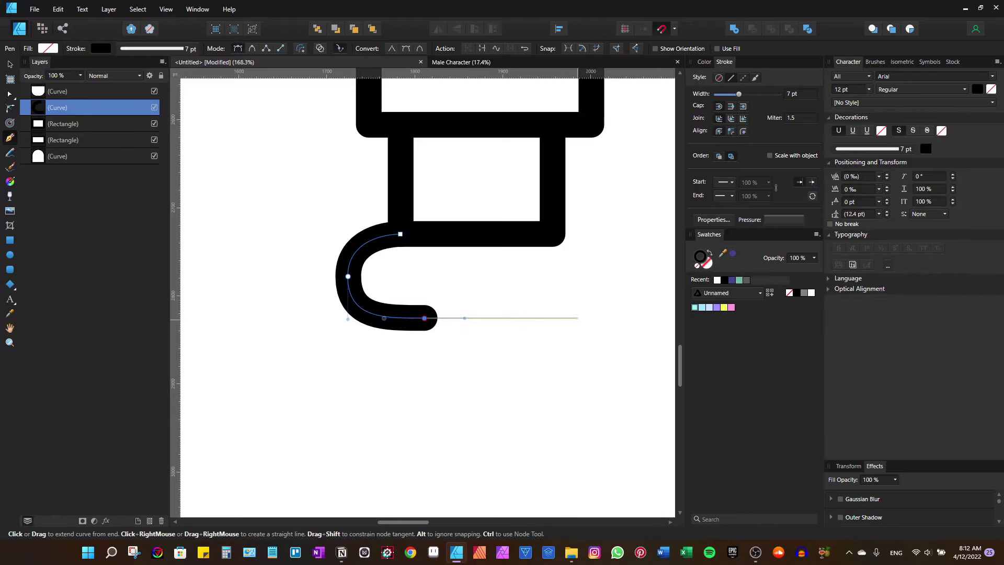
{"action": "mouse_move", "coordinate": [577, 318]}
{"action": "left_mouse_down"}
{"action": "mouse_move", "coordinate": [601, 317]}
{"action": "mouse_move", "coordinate": [579, 318]}
{"action": "left_mouse_up"}
{"action": "key", "text": "ctrl+z"}
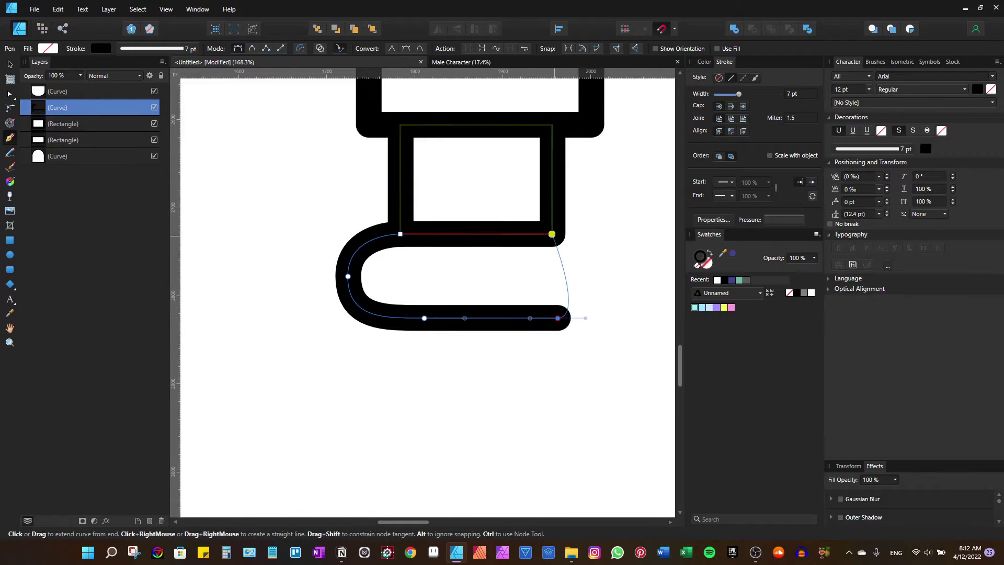
{"action": "left_click_drag", "start_coordinate": [552, 234], "coordinate": [522, 233]}
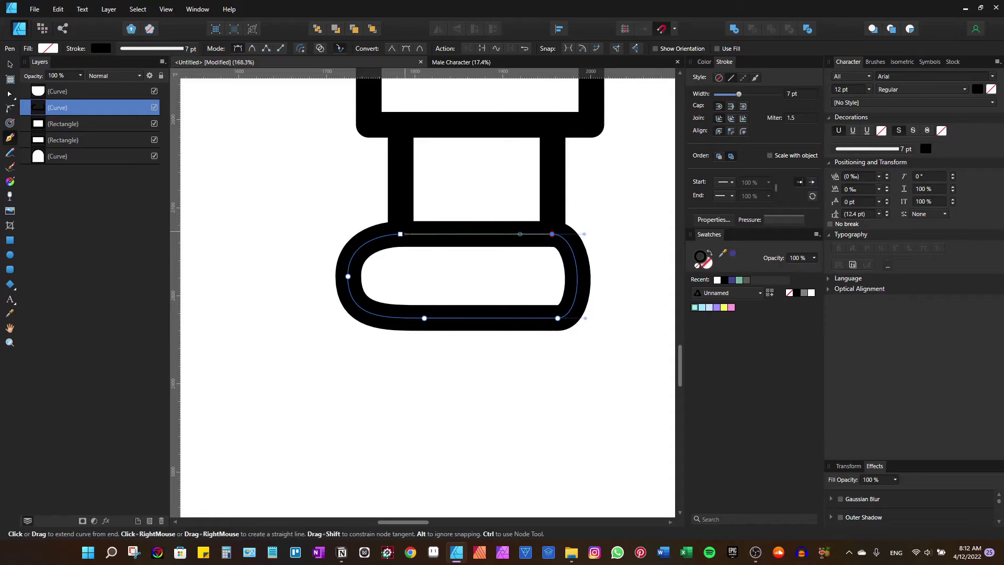
{"action": "left_click", "coordinate": [400, 233]}
Widen the shoe's right side outward by dragging its node handle.
{"action": "scroll", "coordinate": [374, 466], "scroll_direction": "down", "scroll_amount": 2}
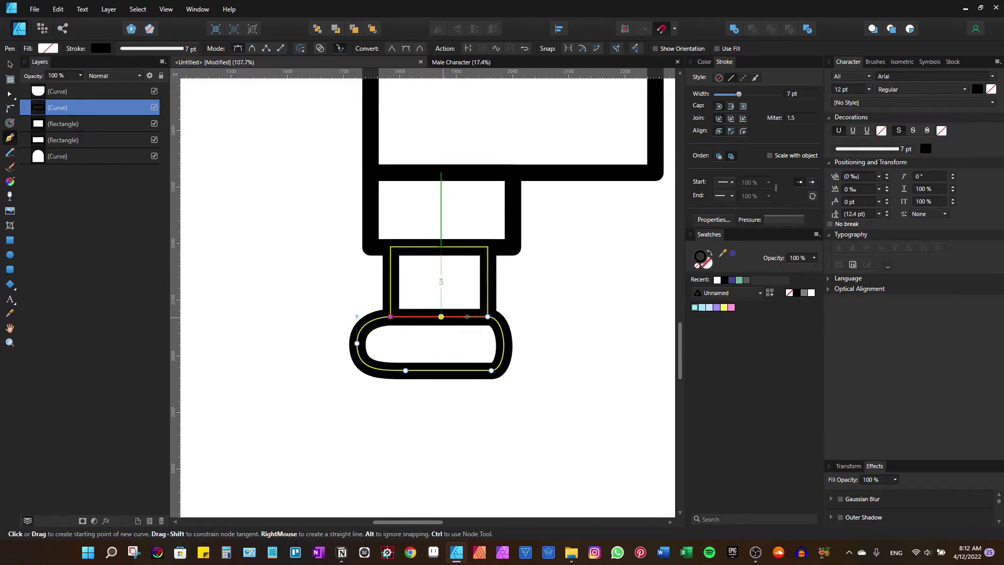
{"action": "scroll", "coordinate": [495, 350], "scroll_direction": "up", "scroll_amount": 3}
{"action": "key", "text": "a"}
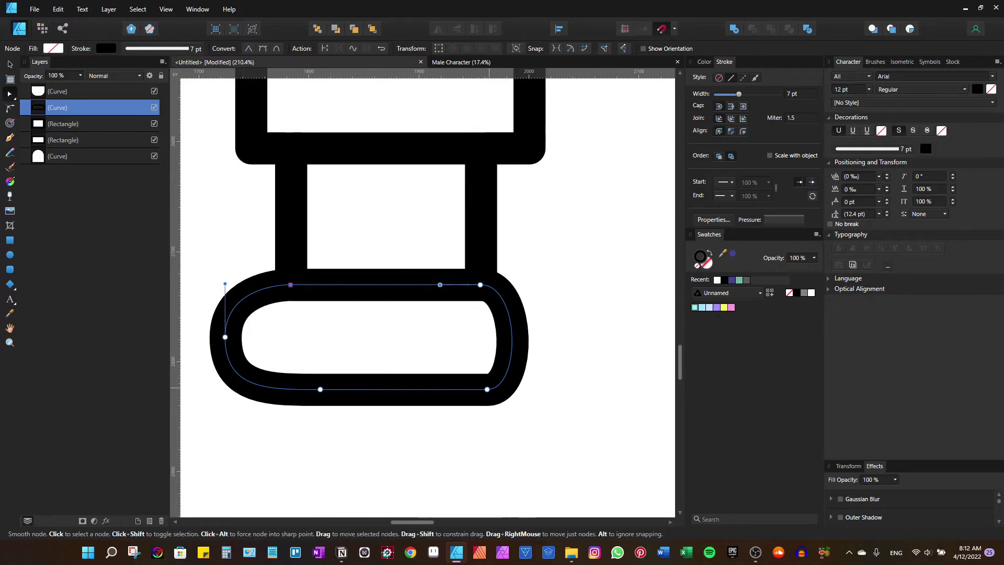
{"action": "left_click_drag", "start_coordinate": [522, 389], "coordinate": [532, 389]}
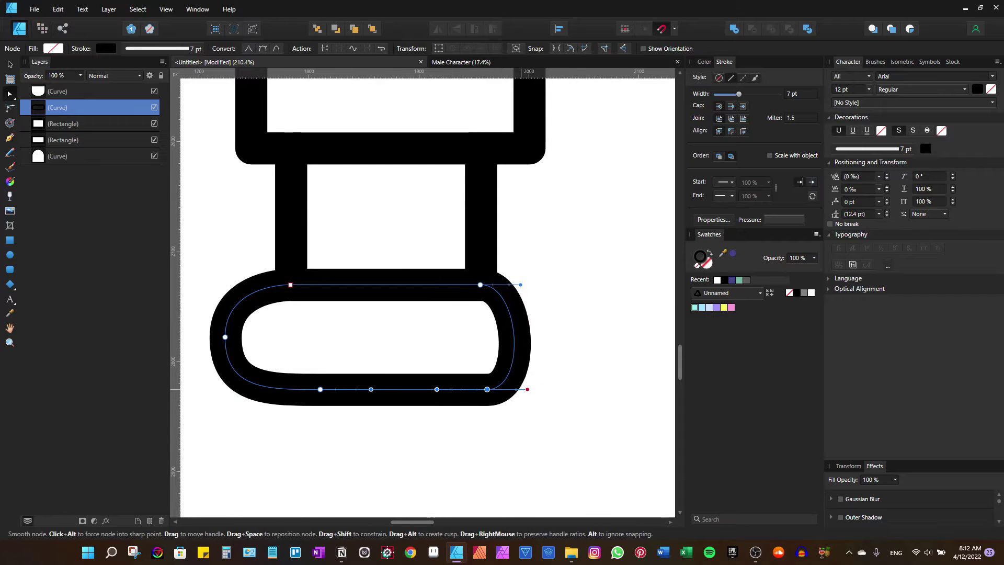
Draw a tall rectangle beside the body and round all corners into a pill.
{"action": "key", "text": "v"}
{"action": "scroll", "coordinate": [436, 387], "scroll_direction": "down", "scroll_amount": 6}
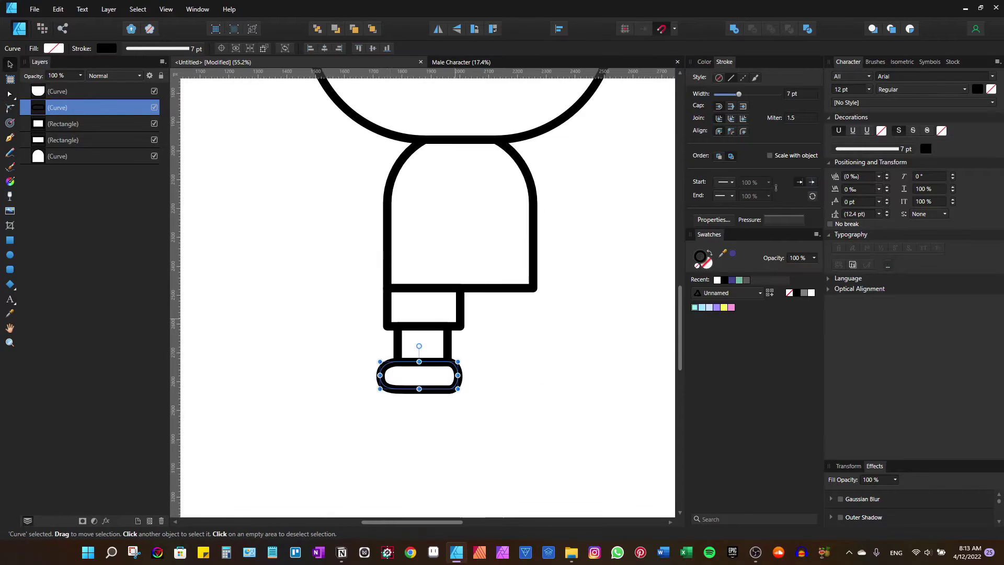
{"action": "scroll", "coordinate": [293, 131], "scroll_direction": "up", "scroll_amount": 3}
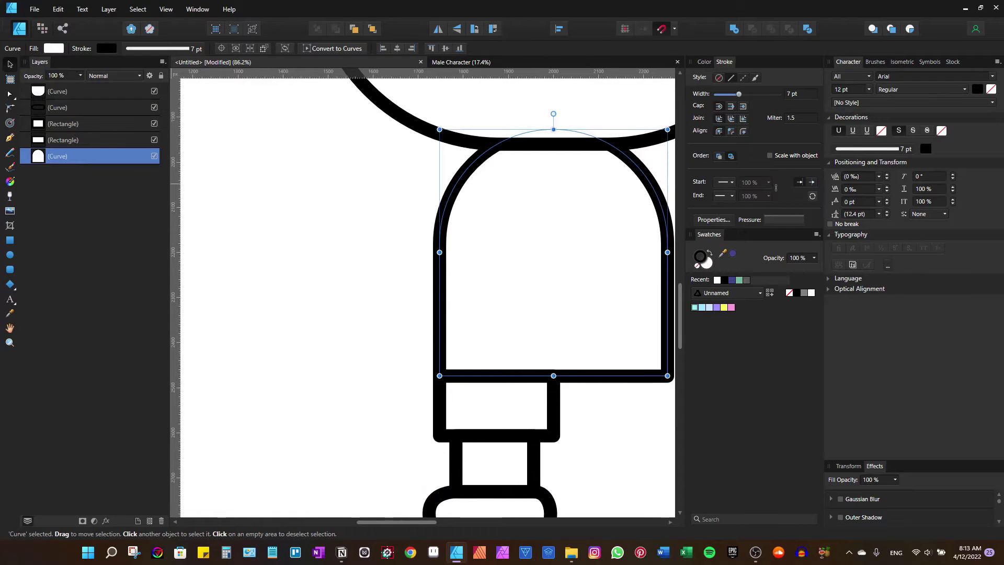
{"action": "key", "text": "m"}
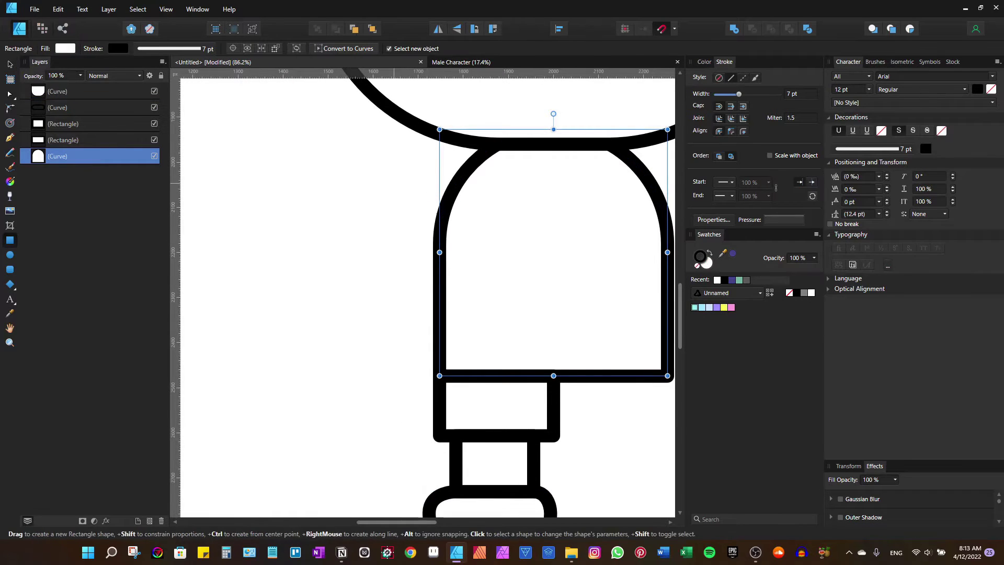
{"action": "left_click_drag", "start_coordinate": [393, 182], "coordinate": [461, 300]}
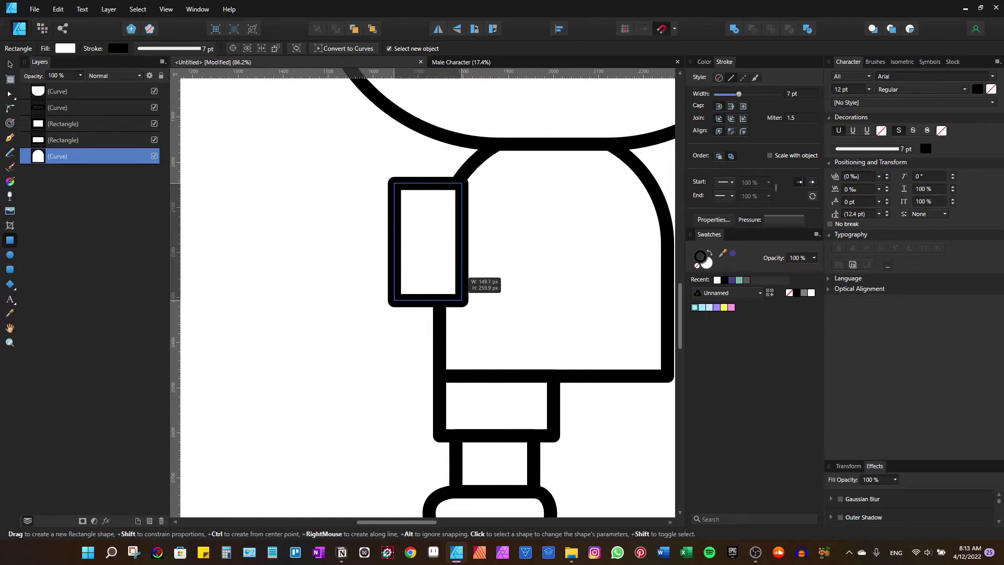
{"action": "key", "text": "a"}
{"action": "left_click_drag", "start_coordinate": [325, 169], "coordinate": [522, 337]}
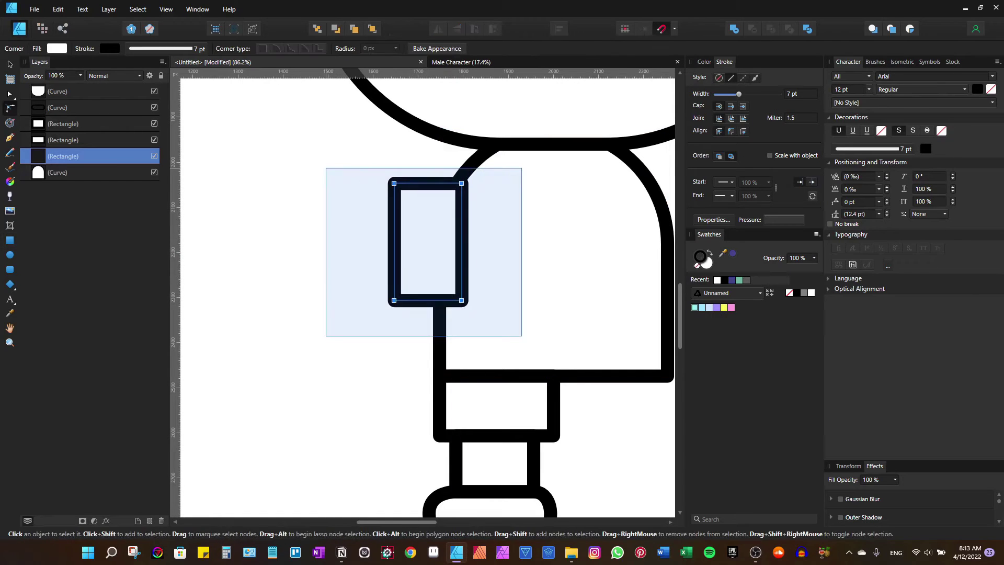
{"action": "left_click_drag", "start_coordinate": [461, 183], "coordinate": [449, 220]}
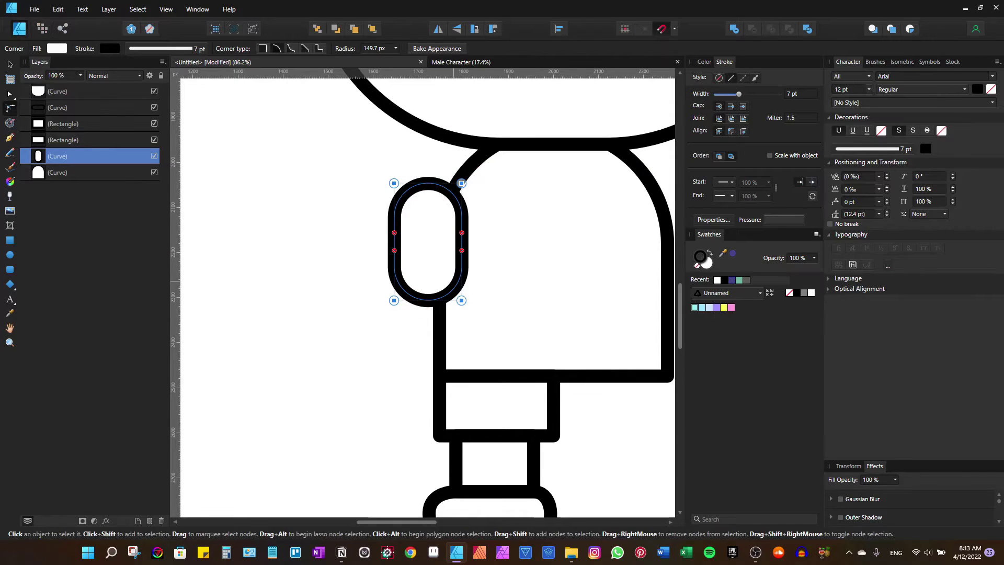
Stretch the pill's bottom nodes downward and move it against the body's edge.
{"action": "key", "text": "a"}
{"action": "left_click_drag", "start_coordinate": [480, 250], "coordinate": [303, 317]}
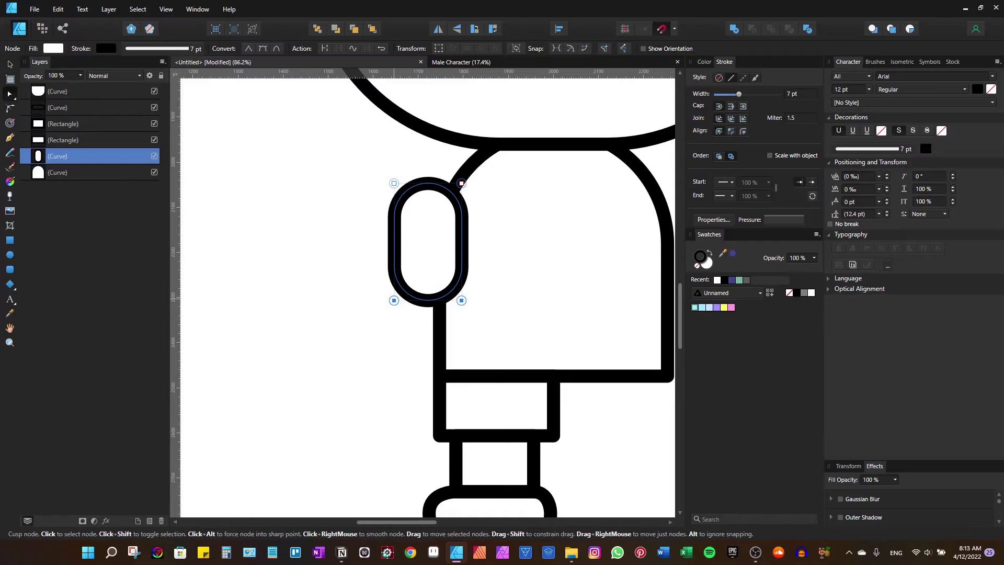
{"action": "left_click_drag", "start_coordinate": [461, 300], "coordinate": [462, 323]}
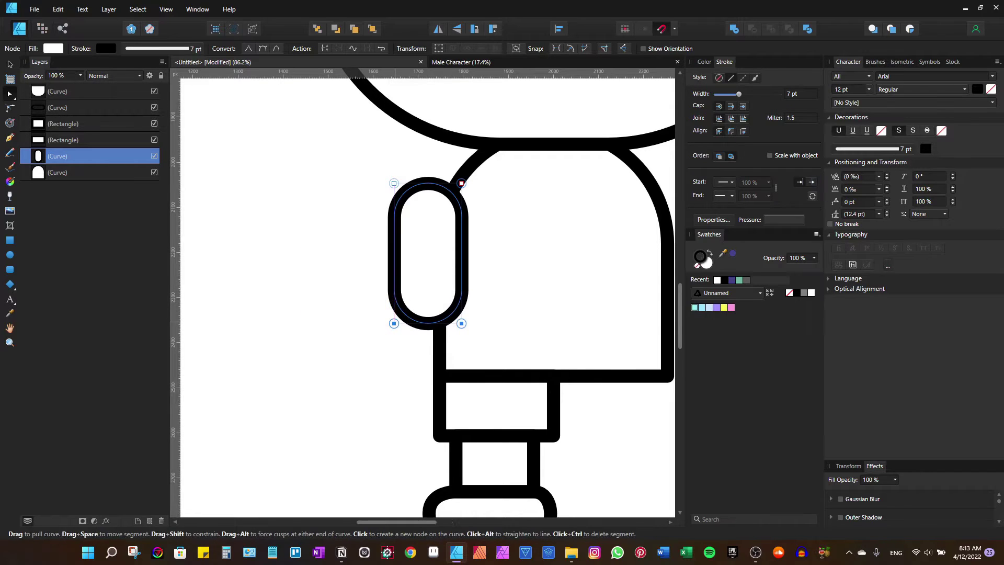
{"action": "scroll", "coordinate": [488, 369], "scroll_direction": "down", "scroll_amount": 5}
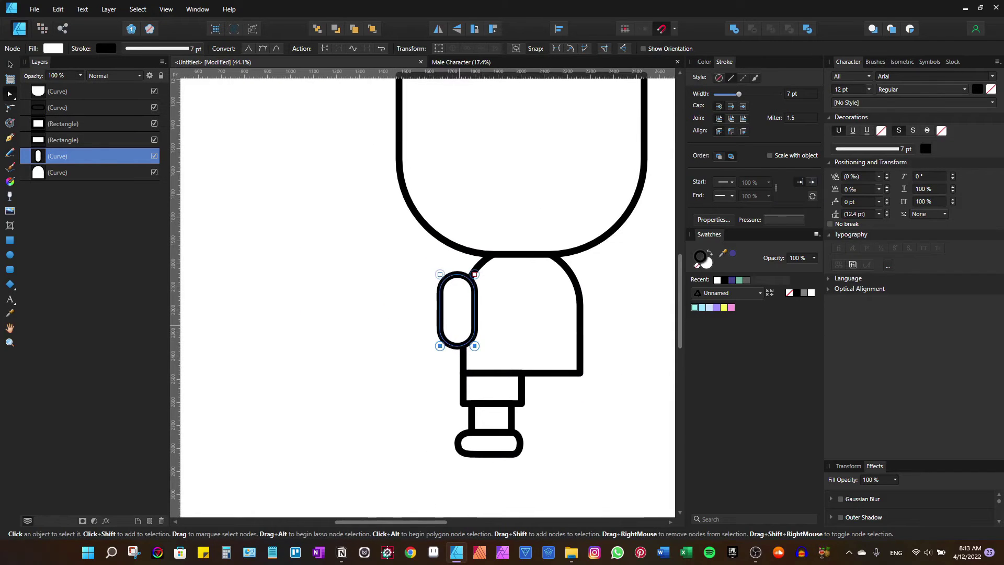
{"action": "key", "text": "v"}
{"action": "scroll", "coordinate": [379, 309], "scroll_direction": "down", "scroll_amount": 2}
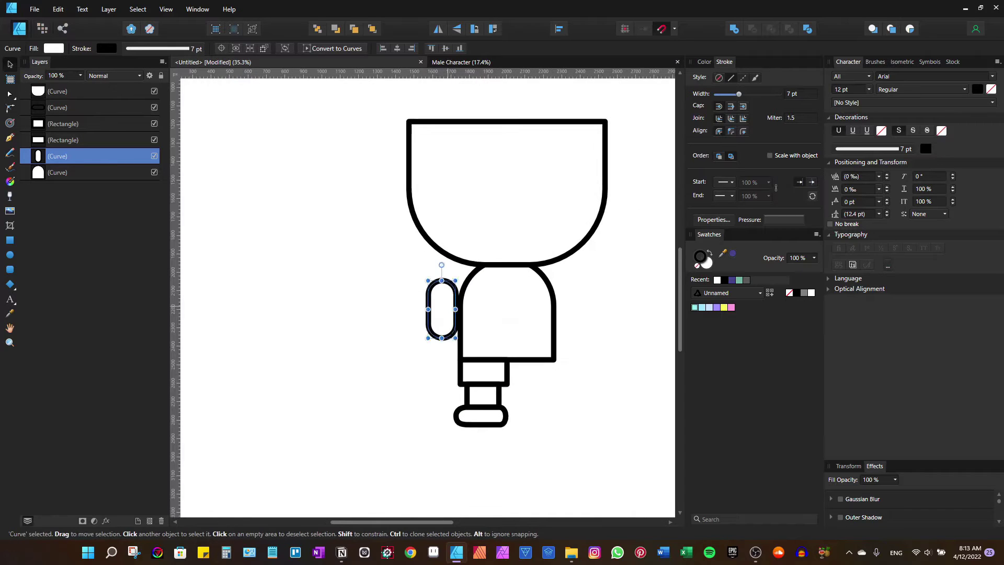
{"action": "left_click_drag", "start_coordinate": [442, 309], "coordinate": [431, 311]}
Draw a small circle just below the arm as the hand.
{"action": "key", "text": "m"}
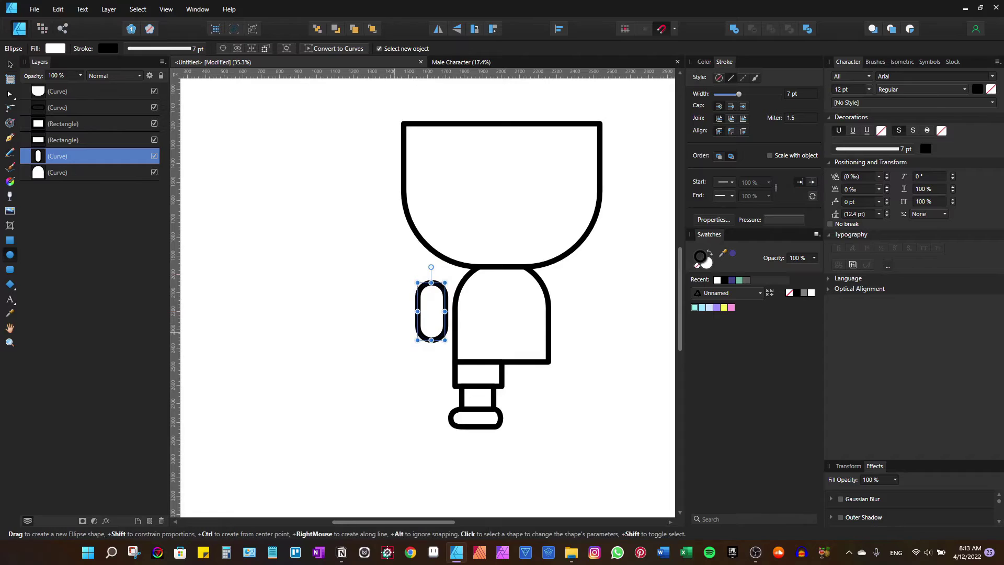
{"action": "scroll", "coordinate": [396, 337], "scroll_direction": "up", "scroll_amount": 3}
{"action": "left_click_drag", "start_coordinate": [451, 370], "coordinate": [470, 345]}
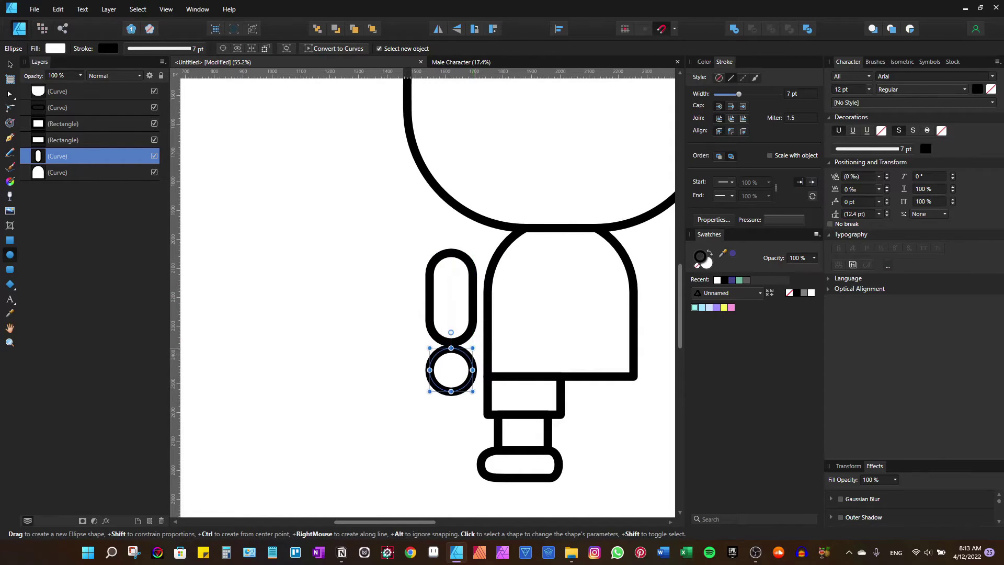
{"action": "key", "text": "v"}
{"action": "scroll", "coordinate": [451, 366], "scroll_direction": "up", "scroll_amount": 2}
{"action": "scroll", "coordinate": [451, 366], "scroll_direction": "up", "scroll_amount": 1}
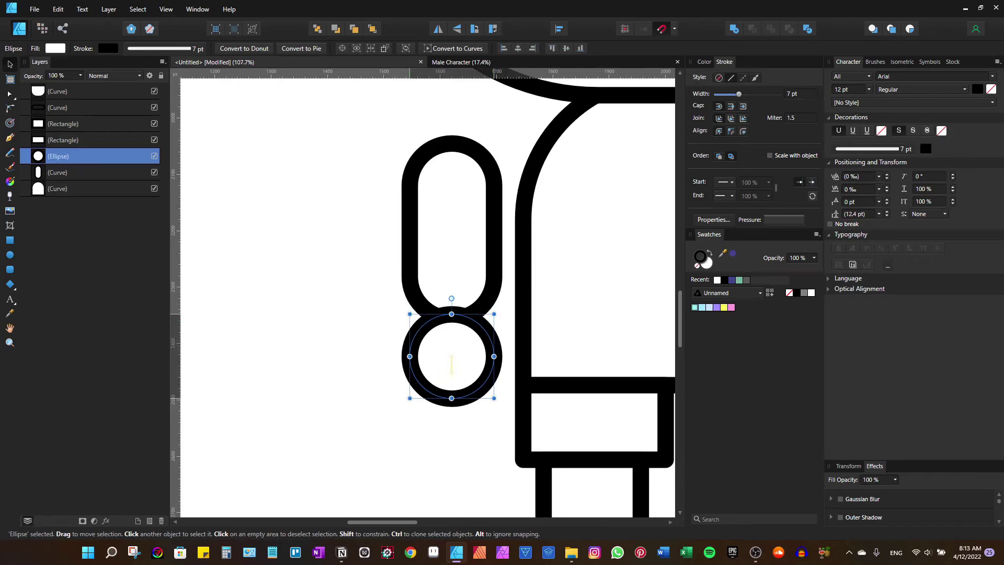
{"action": "scroll", "coordinate": [451, 366], "scroll_direction": "down", "scroll_amount": 2}
{"action": "scroll", "coordinate": [452, 366], "scroll_direction": "down", "scroll_amount": 2}
{"action": "scroll", "coordinate": [291, 432], "scroll_direction": "down", "scroll_amount": 1}
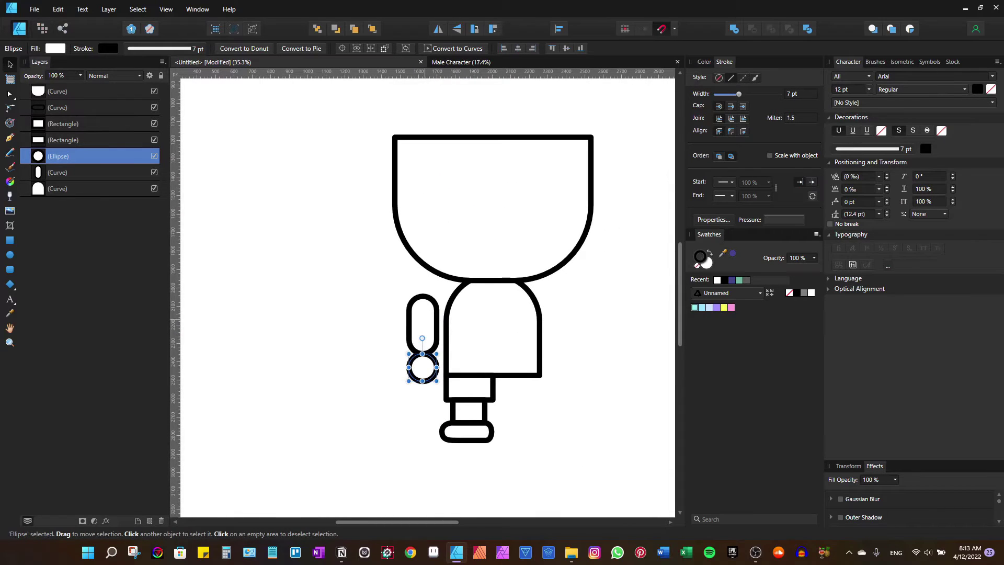
Try tilting the arm and hand outward, then undo to keep them upright.
{"action": "left_click_drag", "start_coordinate": [370, 285], "coordinate": [441, 384]}
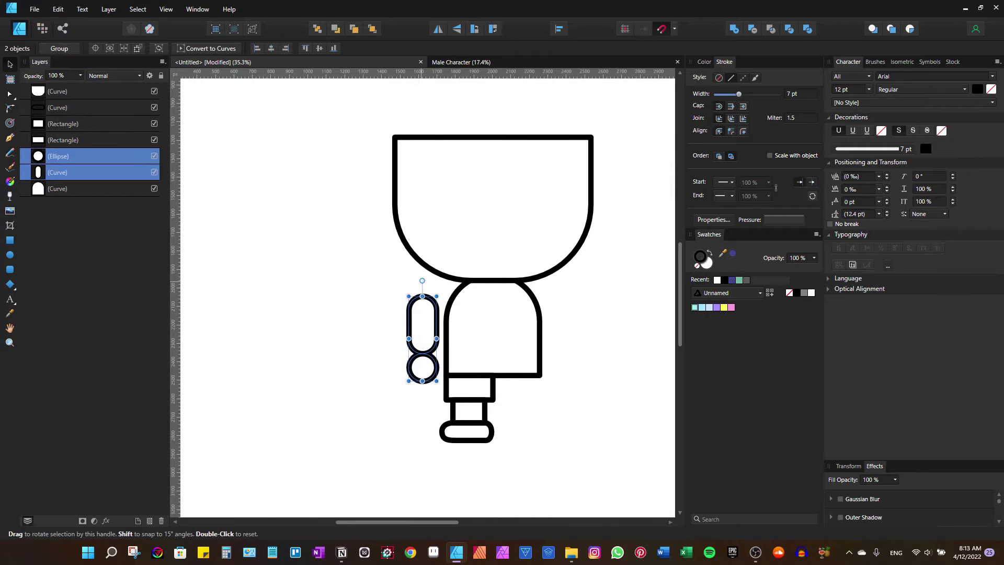
{"action": "left_click_drag", "start_coordinate": [423, 281], "coordinate": [451, 288]}
{"action": "key", "text": "ctrl+d"}
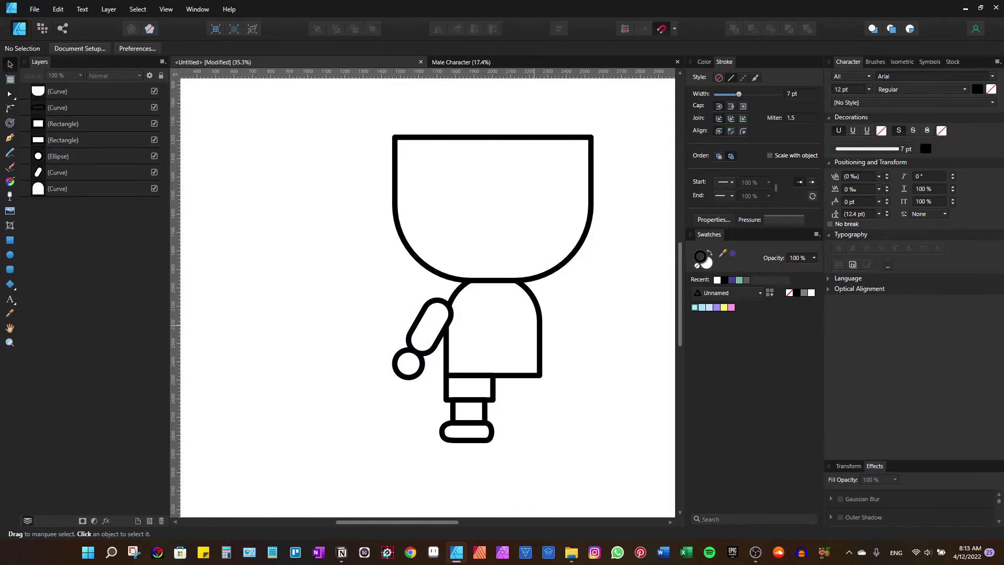
{"action": "key", "text": "ctrl+z"}
{"action": "key", "text": "ctrl+z"}
{"action": "scroll", "coordinate": [427, 324], "scroll_direction": "up", "scroll_amount": 4}
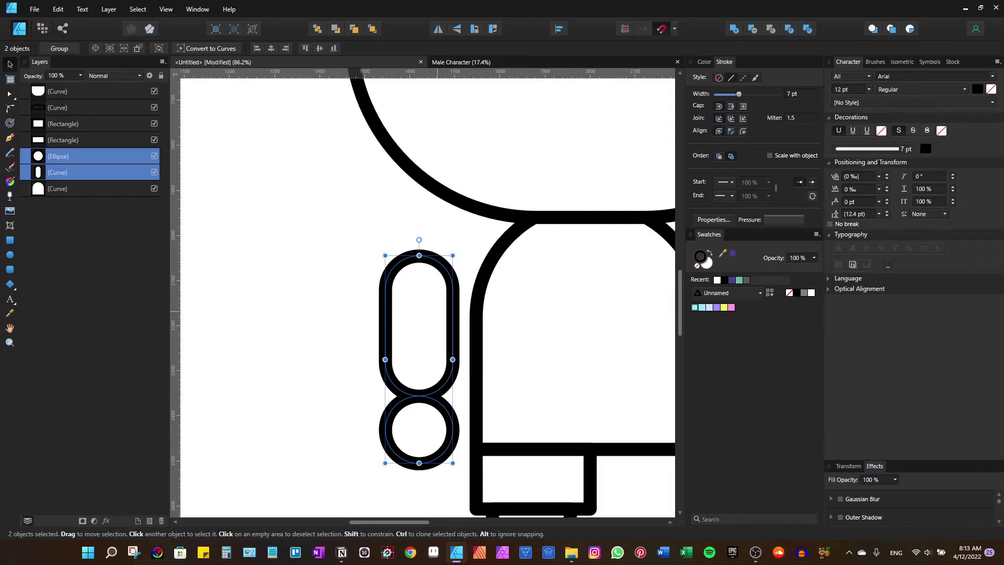
{"action": "left_click", "coordinate": [419, 324]}
{"action": "key", "text": "a"}
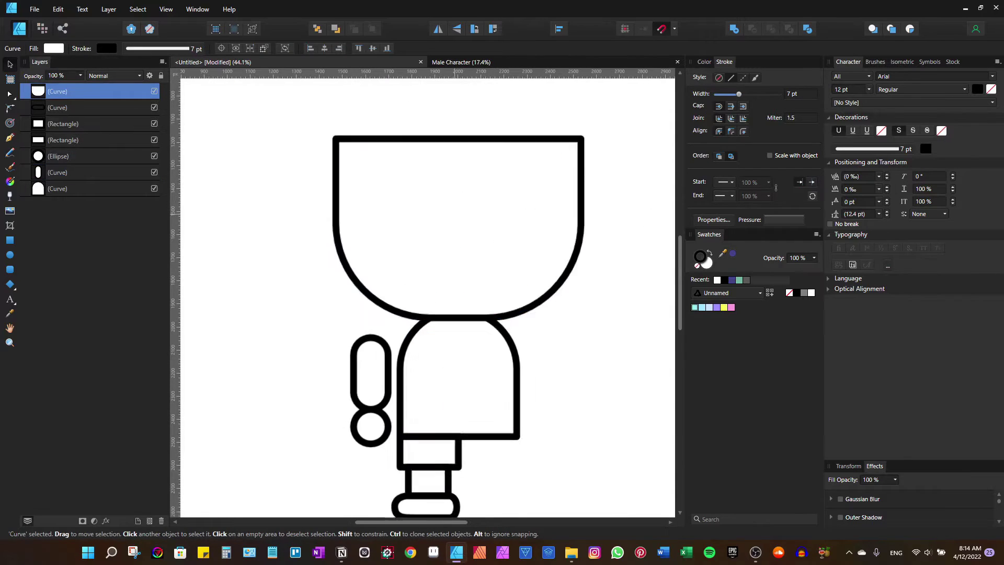
Draw a solid black oval left eye, copy it to the right, and centre both.
{"action": "scroll", "coordinate": [427, 293], "scroll_direction": "up", "scroll_amount": 2}
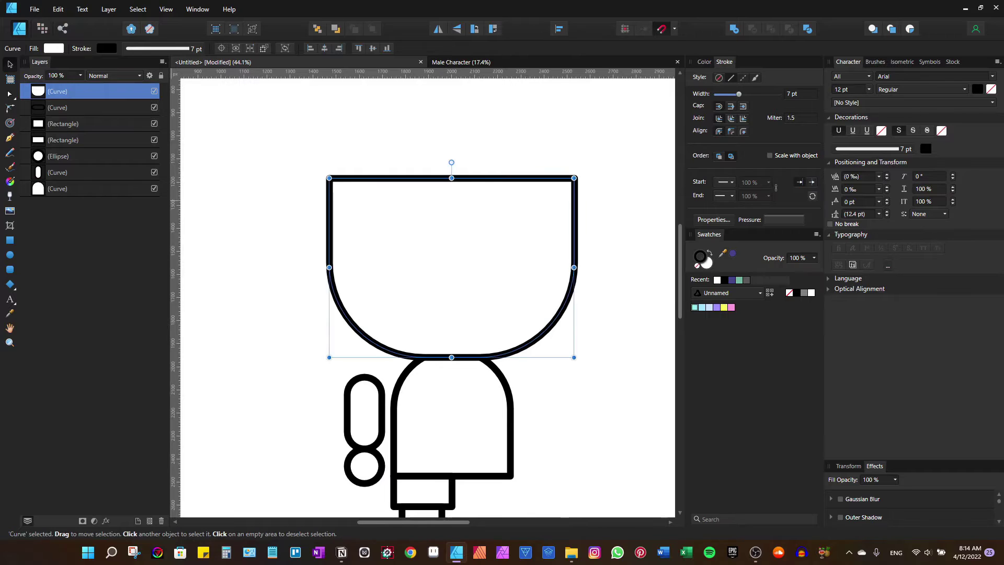
{"action": "key", "text": "e"}
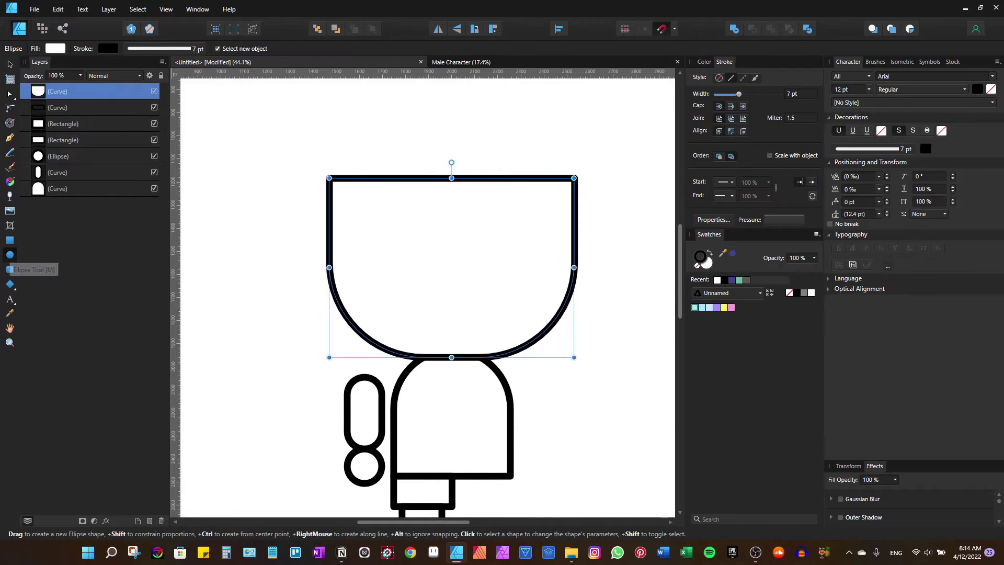
{"action": "scroll", "coordinate": [387, 258], "scroll_direction": "up", "scroll_amount": 3}
{"action": "left_click_drag", "start_coordinate": [395, 246], "coordinate": [450, 307]}
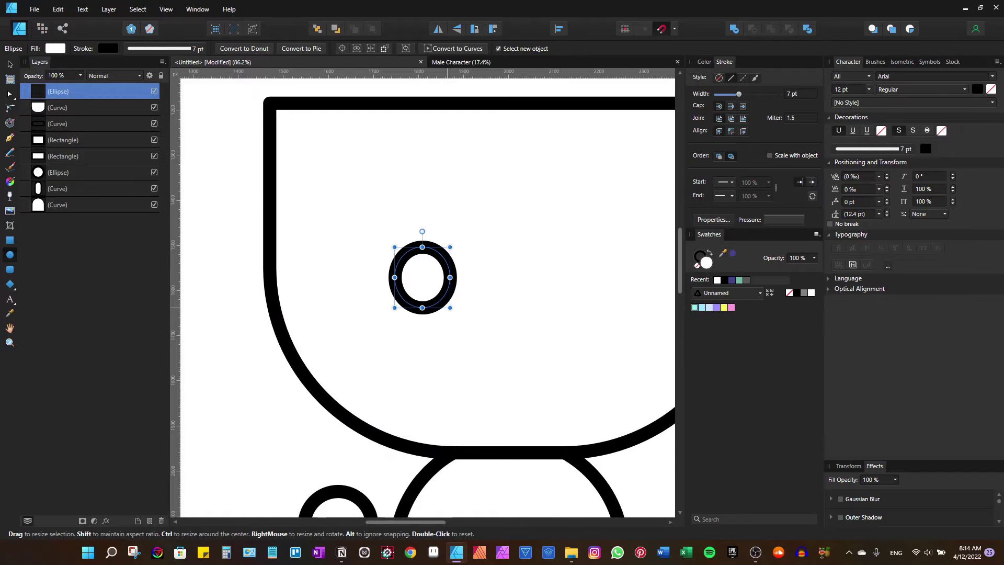
{"action": "left_click", "coordinate": [725, 280]}
{"action": "key", "text": "v"}
{"action": "scroll", "coordinate": [418, 288], "scroll_direction": "down", "scroll_amount": 3}
{"action": "scroll", "coordinate": [418, 288], "scroll_direction": "up", "scroll_amount": 3}
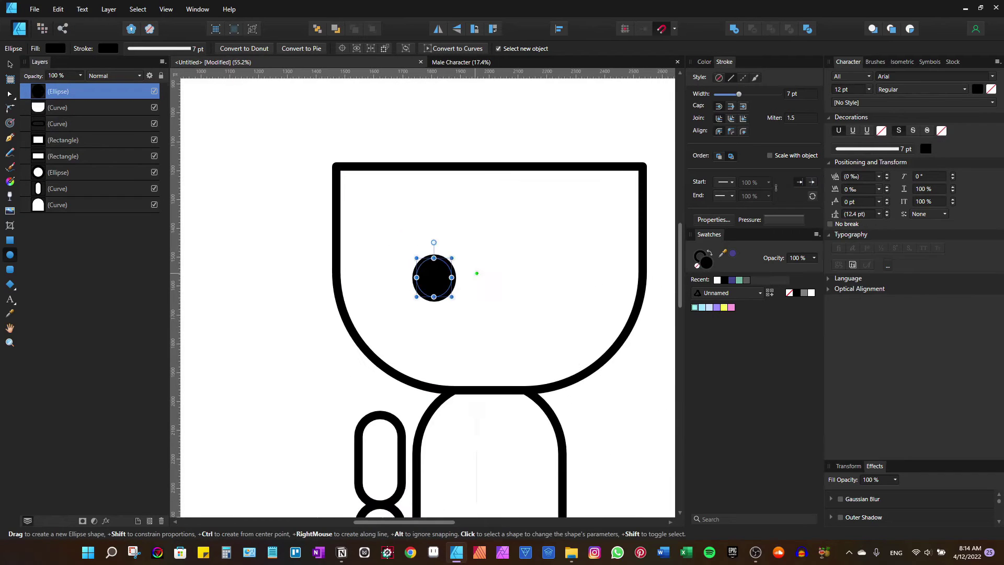
{"action": "mouse_move", "coordinate": [382, 278]}
{"action": "left_mouse_down"}
{"action": "mouse_move", "coordinate": [383, 286]}
{"action": "mouse_move", "coordinate": [555, 287]}
{"action": "left_mouse_up"}
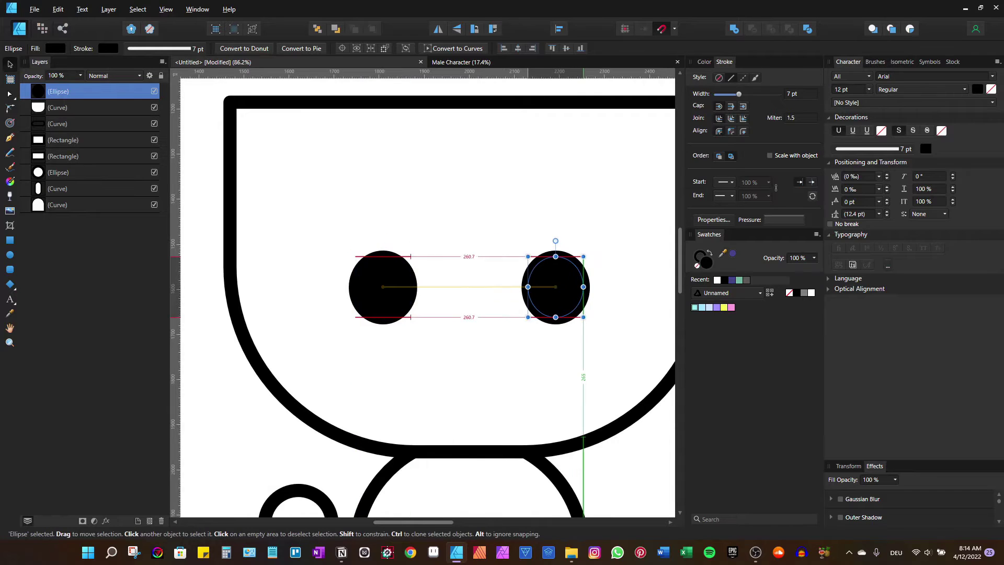
{"action": "left_click", "coordinate": [383, 287], "text": "shift"}
{"action": "left_click_drag", "start_coordinate": [383, 286], "coordinate": [380, 287]}
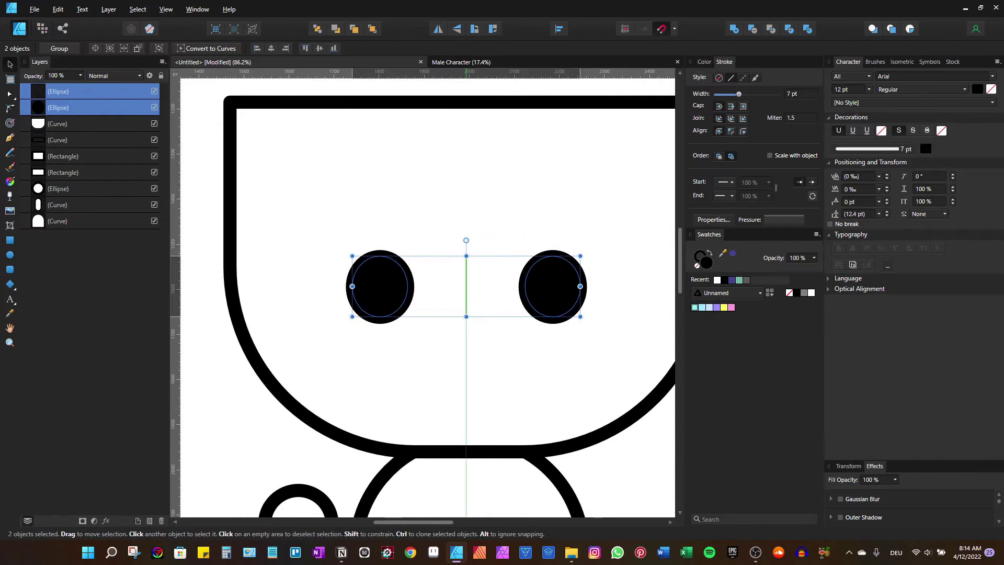
Draw a curved smile line beneath the eyes with the Pen tool.
{"action": "key", "text": "p"}
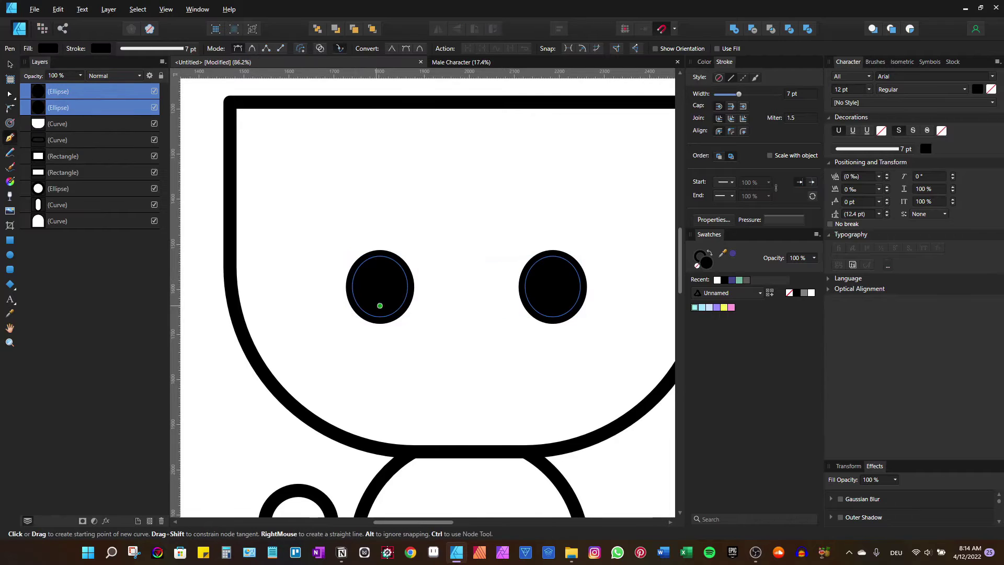
{"action": "scroll", "coordinate": [449, 344], "scroll_direction": "down", "scroll_amount": 1}
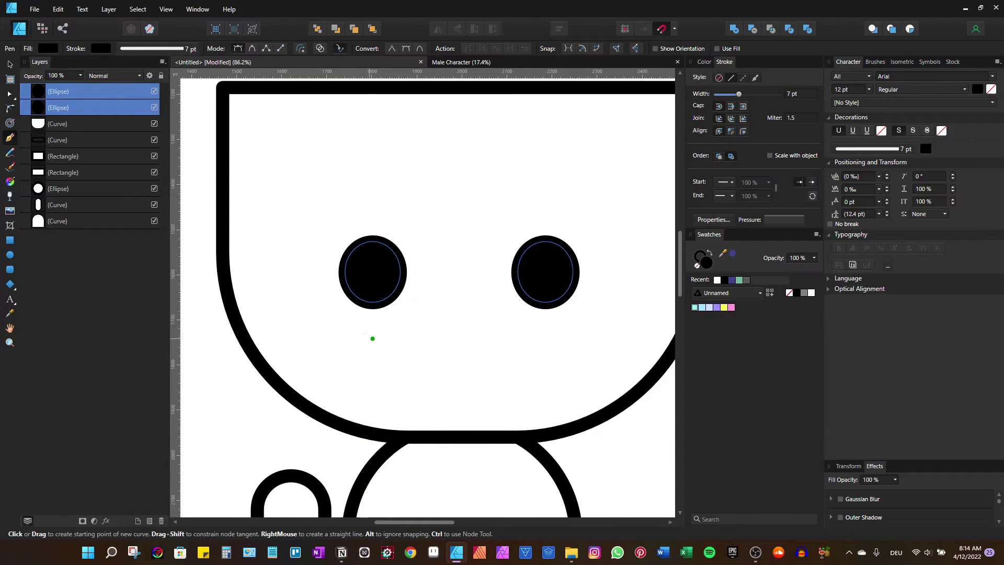
{"action": "left_click", "coordinate": [372, 338]}
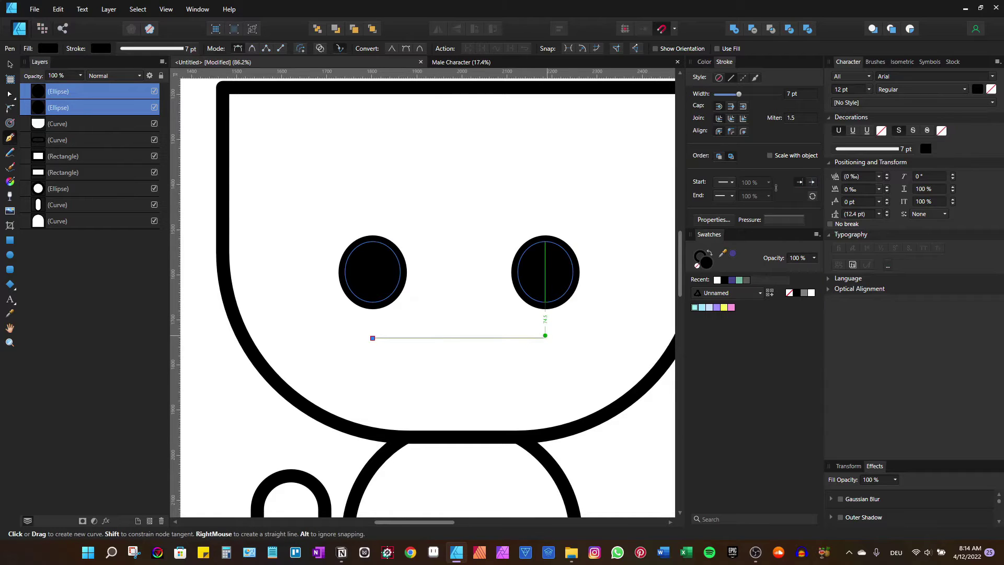
{"action": "left_click_drag", "start_coordinate": [545, 336], "coordinate": [649, 292]}
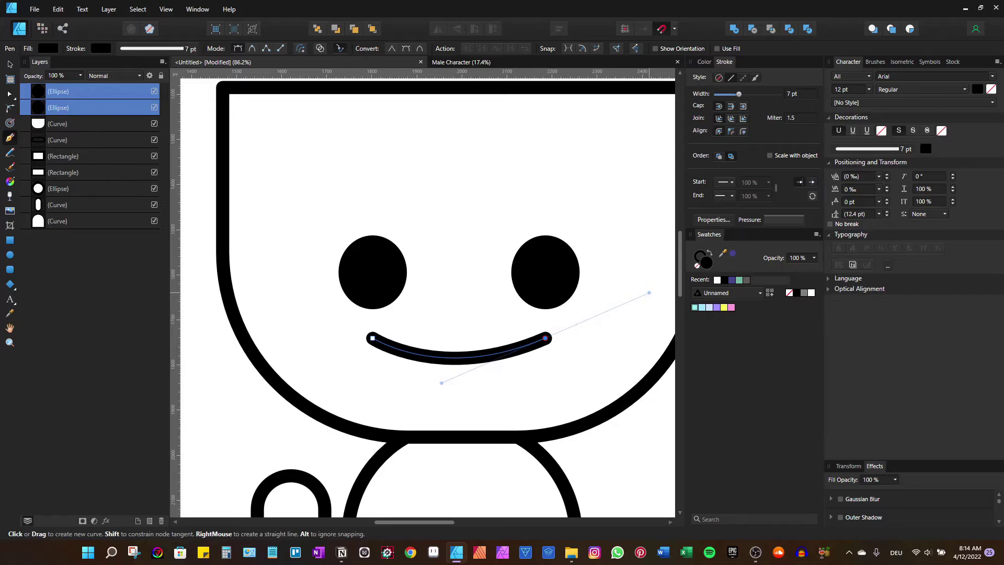
{"action": "key", "text": "v"}
{"action": "scroll", "coordinate": [539, 316], "scroll_direction": "down", "scroll_amount": 1}
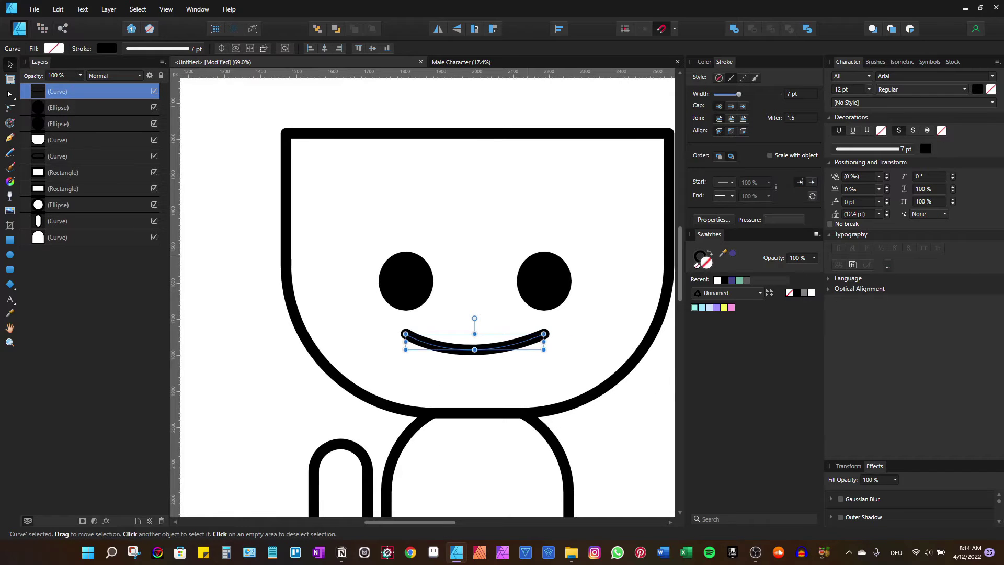
{"action": "scroll", "coordinate": [427, 293], "scroll_direction": "up", "scroll_amount": 1}
Draw a rounded ear loop on the head's left edge and refine its top curve.
{"action": "left_click", "coordinate": [57, 139]}
{"action": "key", "text": "p"}
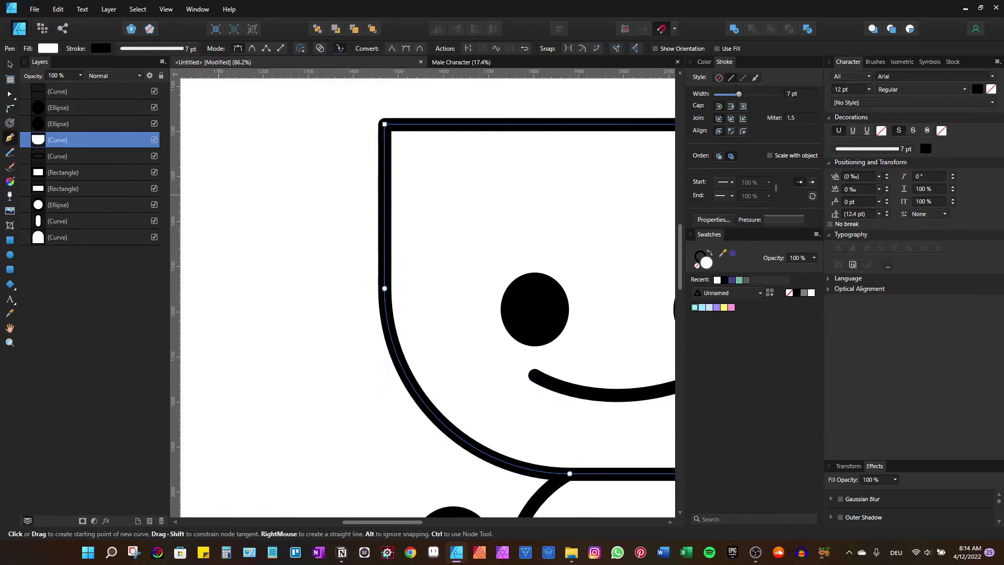
{"action": "scroll", "coordinate": [426, 292], "scroll_direction": "up", "scroll_amount": 2}
{"action": "scroll", "coordinate": [483, 332], "scroll_direction": "down", "scroll_amount": 1}
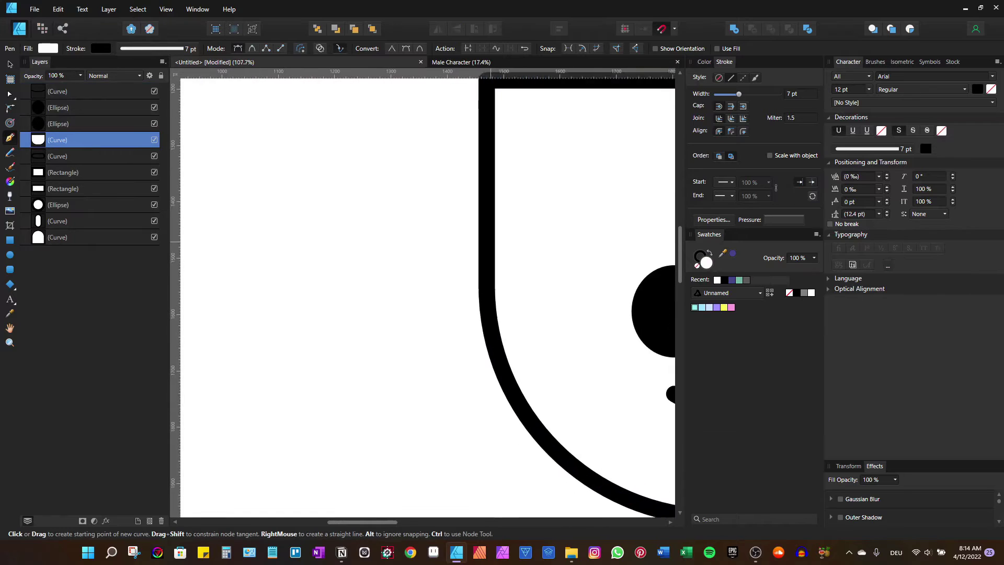
{"action": "left_click", "coordinate": [485, 275]}
{"action": "left_click_drag", "start_coordinate": [441, 254], "coordinate": [412, 256]}
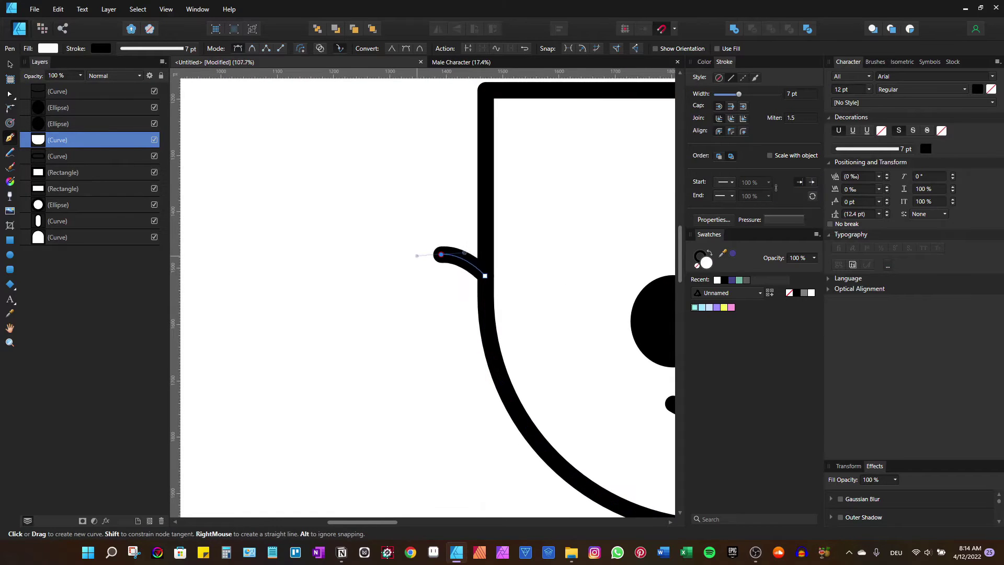
{"action": "left_click_drag", "start_coordinate": [408, 321], "coordinate": [419, 345]}
{"action": "left_click_drag", "start_coordinate": [485, 325], "coordinate": [502, 304]}
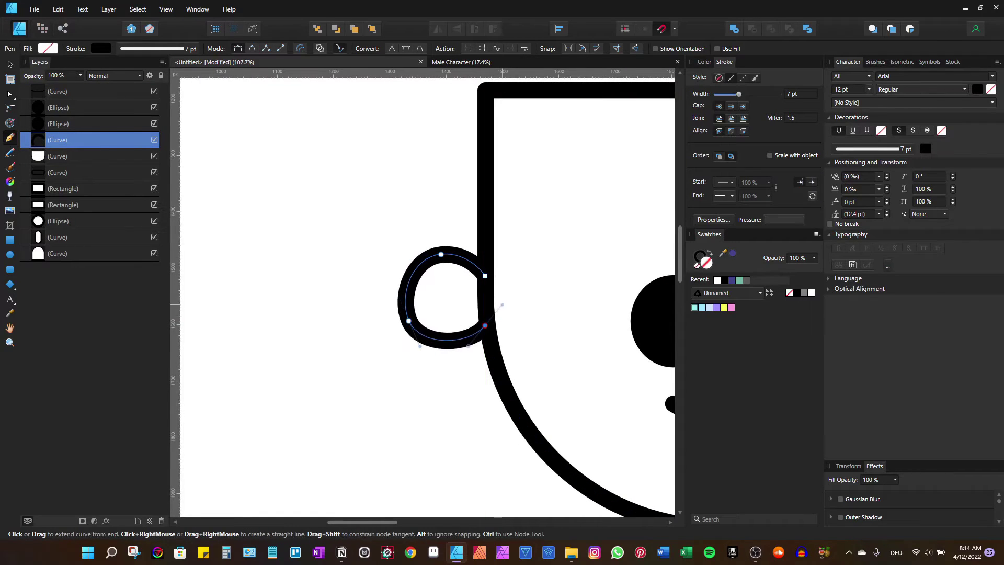
{"action": "key", "text": "a"}
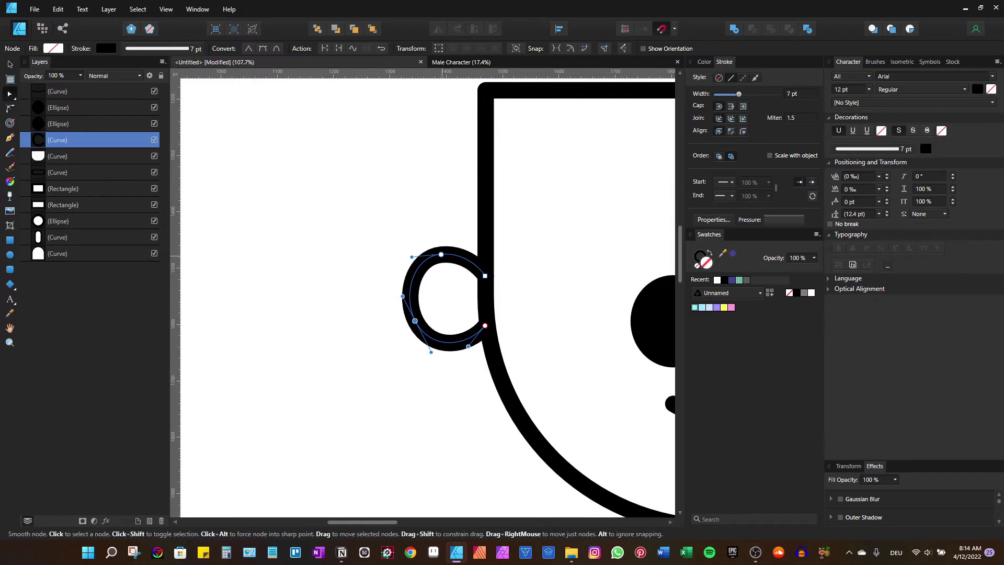
{"action": "left_click_drag", "start_coordinate": [441, 254], "coordinate": [445, 256]}
{"action": "scroll", "coordinate": [466, 299], "scroll_direction": "up", "scroll_amount": 3}
Add a short inner curve inside the left ear.
{"action": "key", "text": "p"}
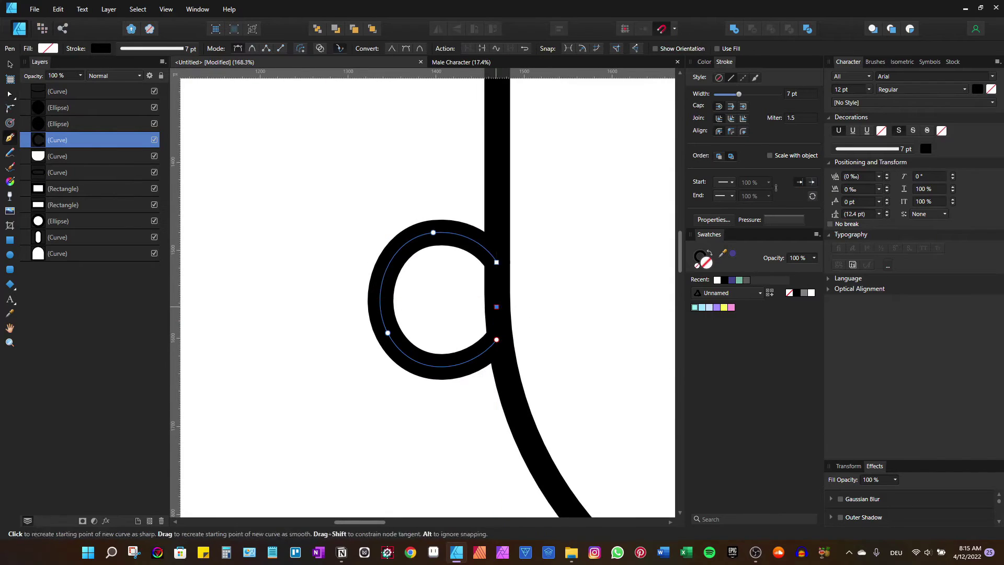
{"action": "left_click_drag", "start_coordinate": [431, 299], "coordinate": [468, 294]}
{"action": "scroll", "coordinate": [496, 306], "scroll_direction": "down", "scroll_amount": 5}
{"action": "key", "text": "v"}
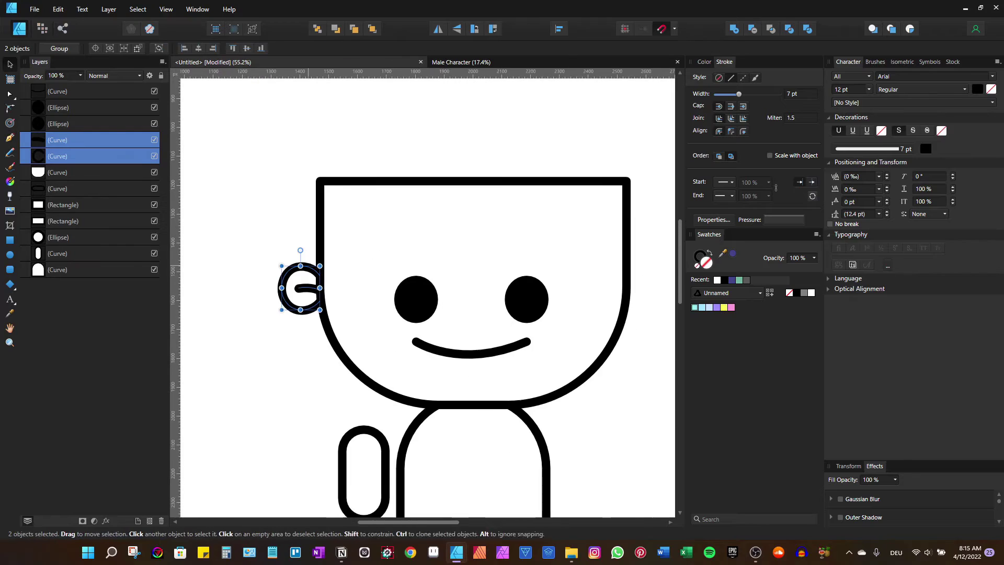
Duplicate the ear, flip it horizontally, and move it to the head's right side.
{"action": "key", "text": "ctrl+j"}
{"action": "left_click", "coordinate": [437, 29]}
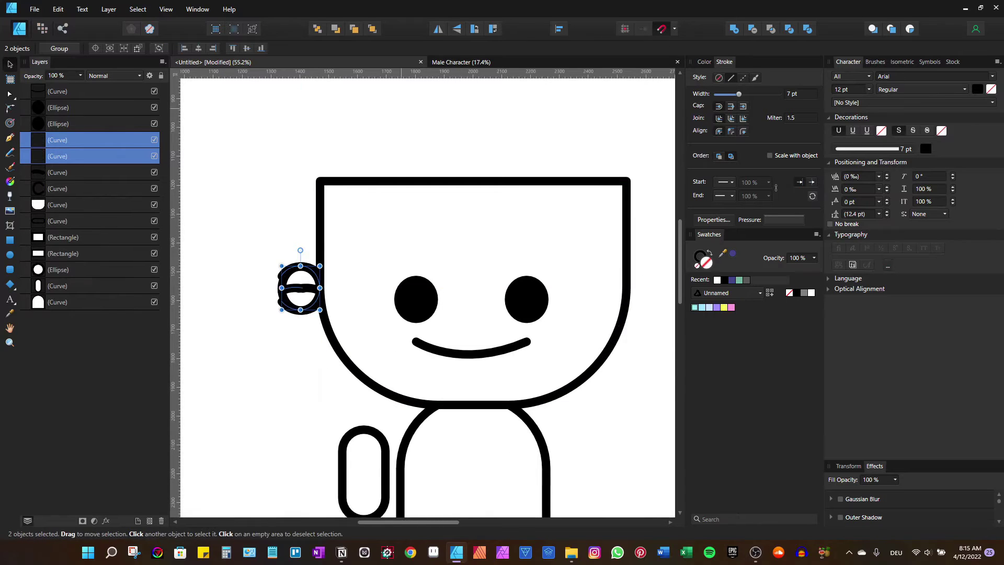
{"action": "left_click_drag", "start_coordinate": [299, 287], "coordinate": [649, 288]}
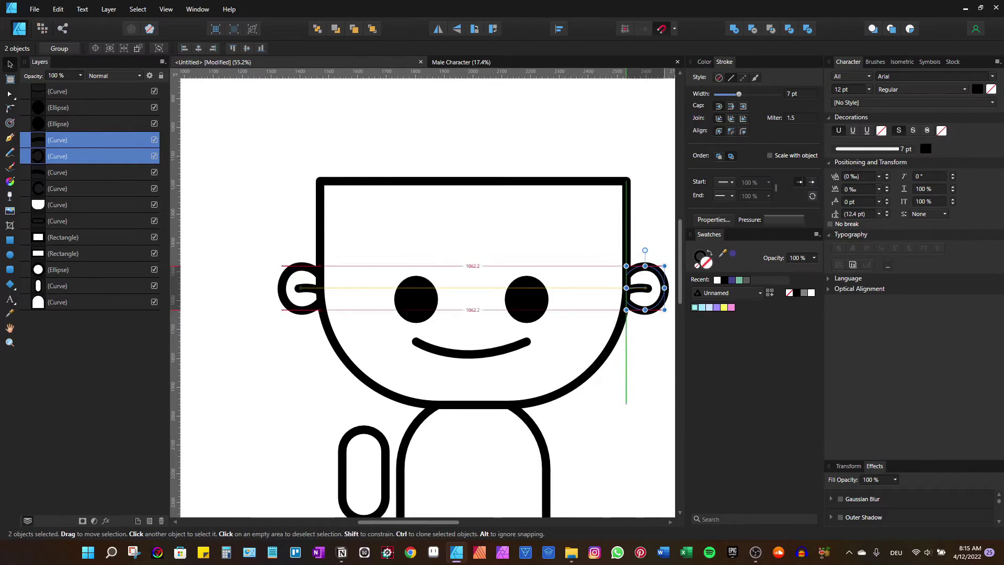
{"action": "key", "text": "ctrl+d"}
{"action": "scroll", "coordinate": [428, 296], "scroll_direction": "up", "scroll_amount": 1}
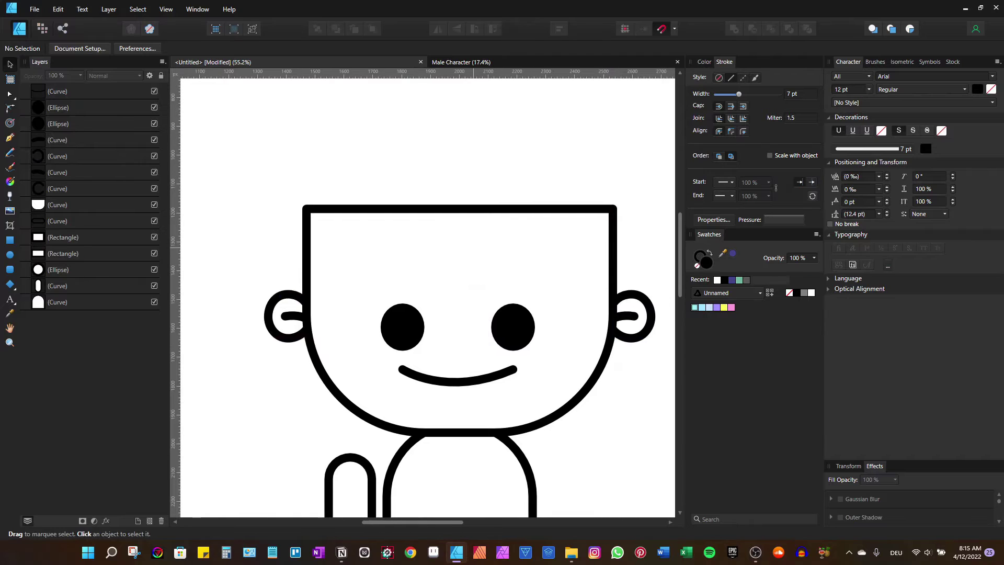
{"action": "scroll", "coordinate": [389, 331], "scroll_direction": "down", "scroll_amount": 1}
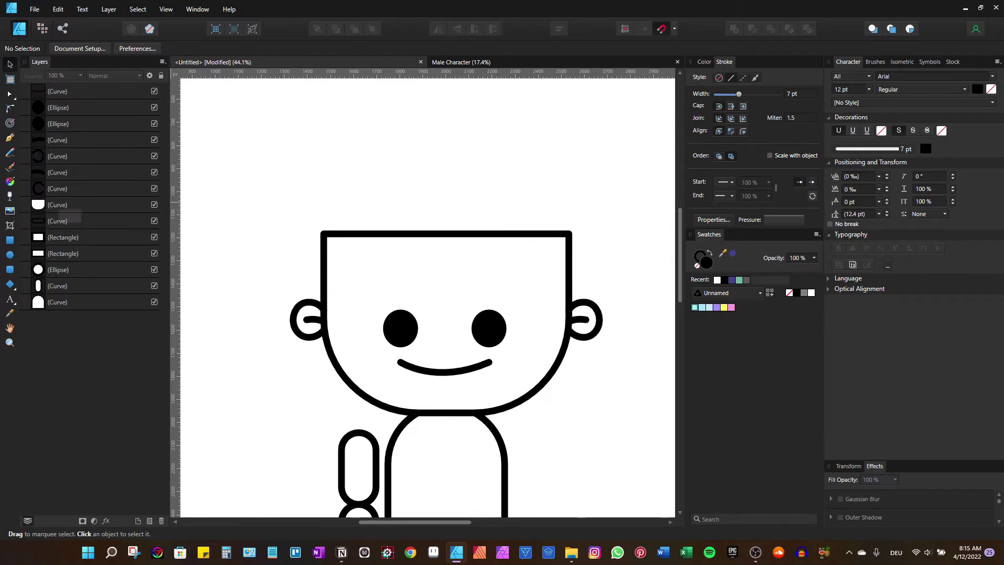
Draw a wide hat-brim rectangle across the top of the head with fully rounded ends.
{"action": "left_click", "coordinate": [65, 205]}
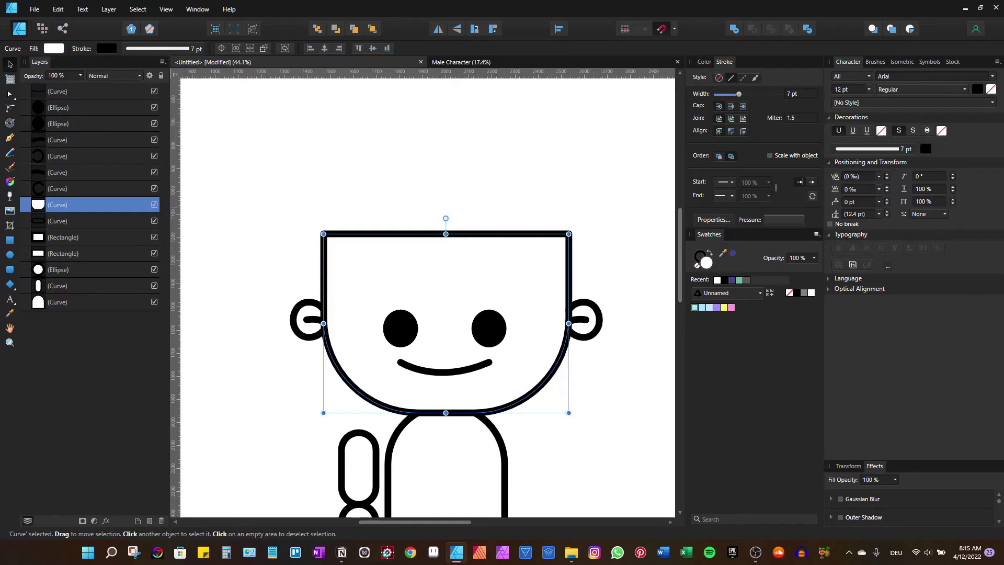
{"action": "left_click", "coordinate": [9, 240]}
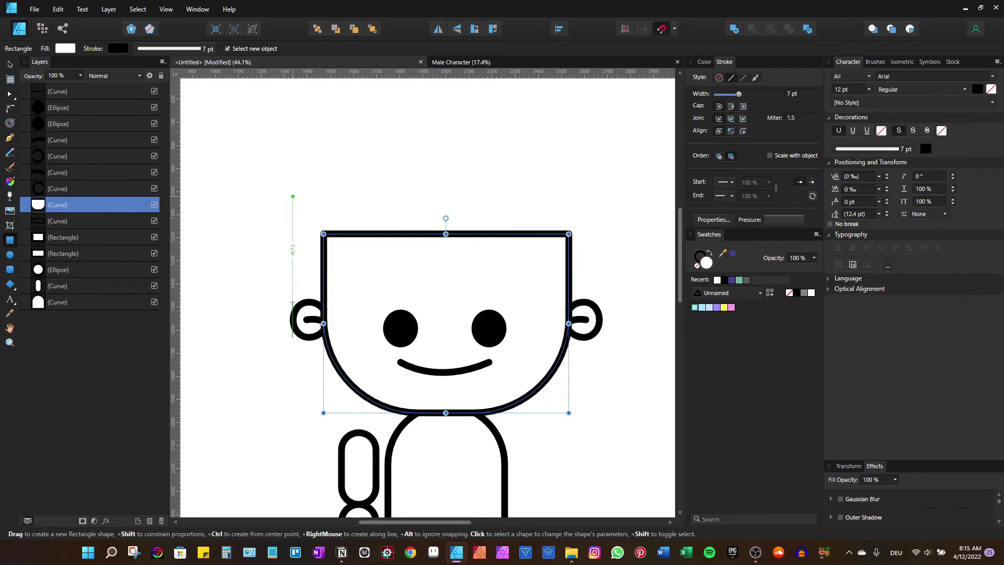
{"action": "left_click_drag", "start_coordinate": [292, 196], "coordinate": [599, 233]}
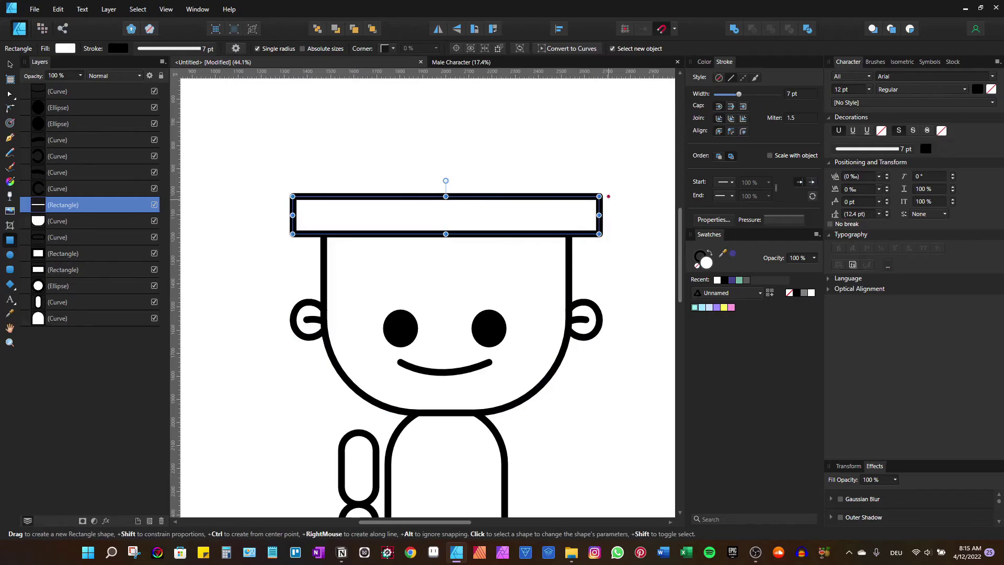
{"action": "key", "text": "c"}
{"action": "left_click_drag", "start_coordinate": [599, 196], "coordinate": [570, 209]}
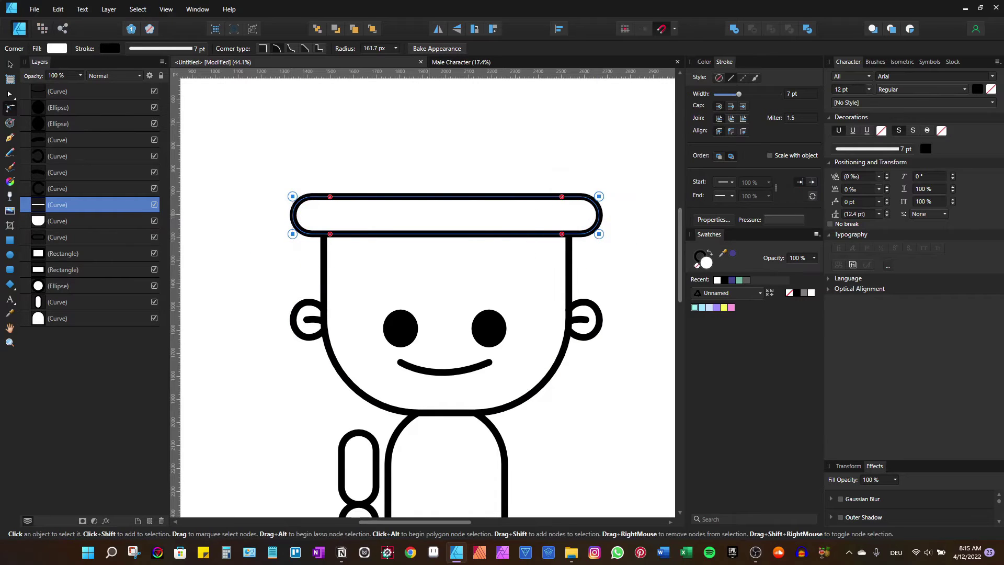
{"action": "scroll", "coordinate": [444, 314], "scroll_direction": "up", "scroll_amount": 3}
Draw a crown rectangle on the brim, centre it and pull its top corners into a trapezoid.
{"action": "key", "text": "m"}
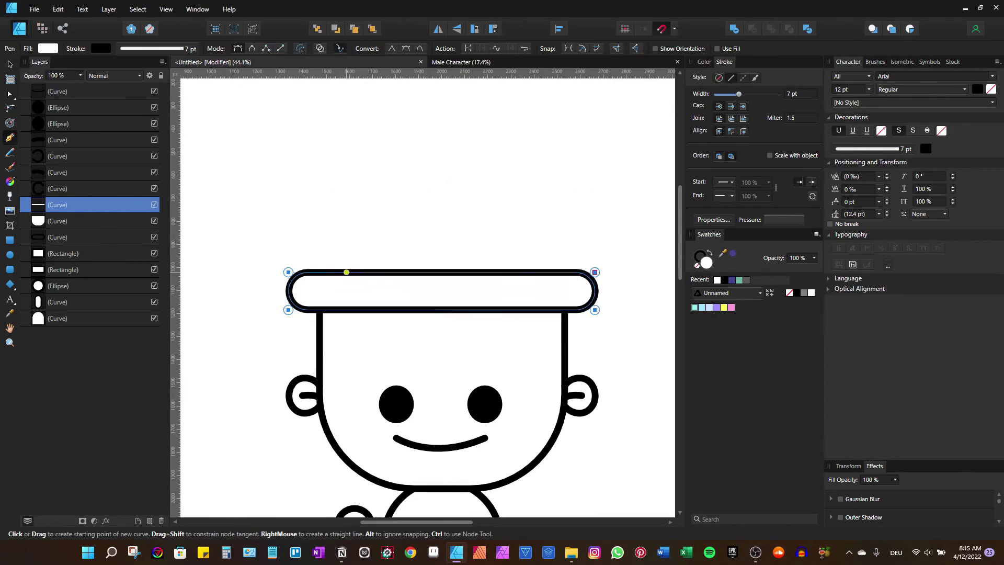
{"action": "left_click_drag", "start_coordinate": [346, 186], "coordinate": [528, 272]}
{"action": "key", "text": "v"}
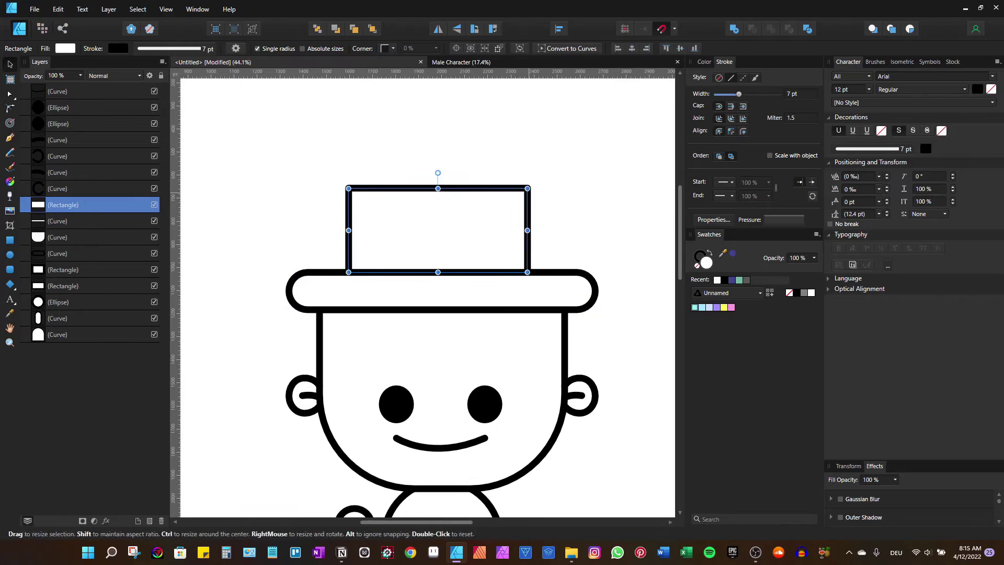
{"action": "left_click_drag", "start_coordinate": [439, 230], "coordinate": [446, 230]}
{"action": "key", "text": "ctrl+Return"}
{"action": "left_click_drag", "start_coordinate": [355, 188], "coordinate": [373, 188]}
{"action": "left_click_drag", "start_coordinate": [532, 188], "coordinate": [516, 188]}
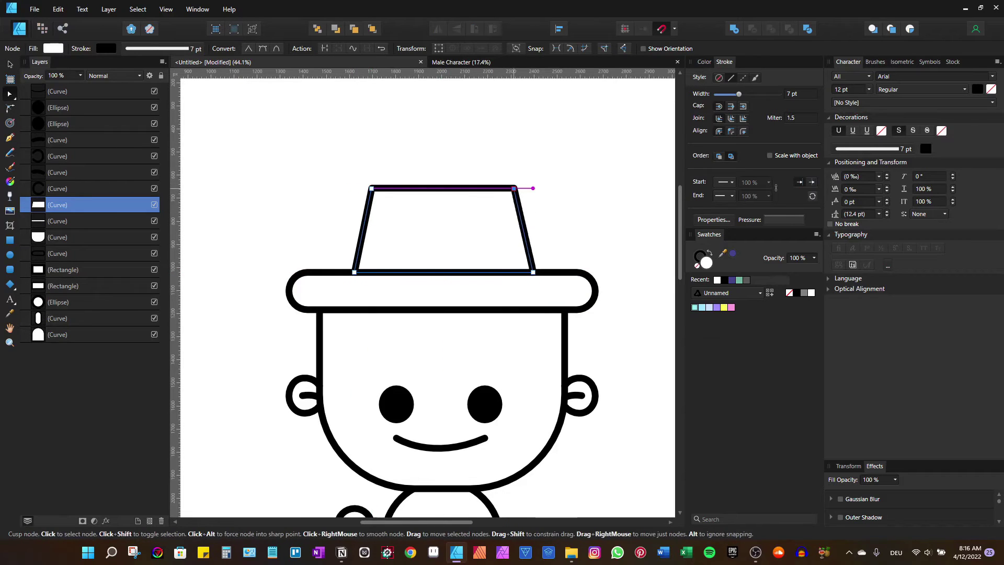
{"action": "key", "text": "v"}
{"action": "left_click_drag", "start_coordinate": [450, 230], "coordinate": [432, 230]}
Round the crown's top corners into a dome.
{"action": "key", "text": "a"}
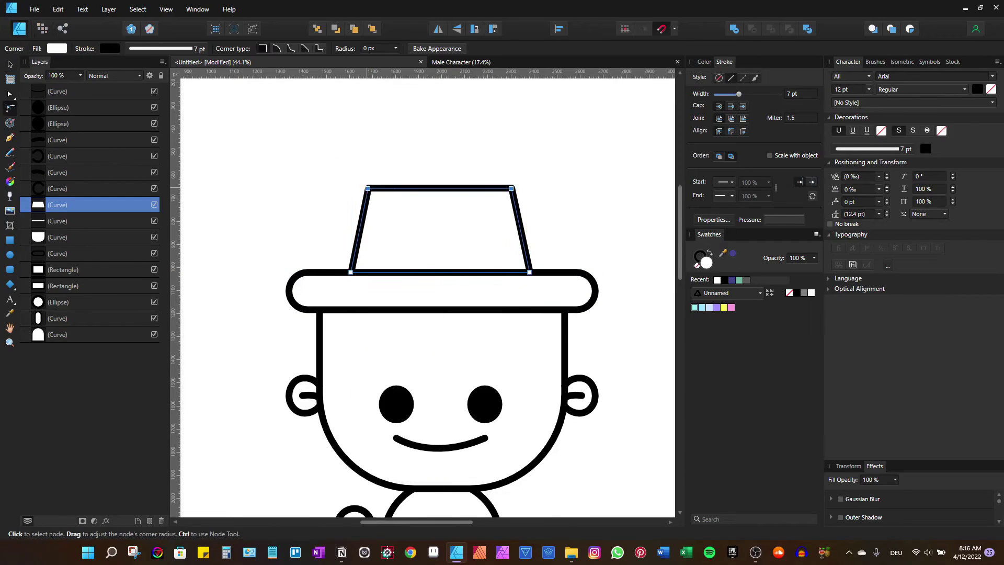
{"action": "left_click", "coordinate": [293, 48]}
{"action": "key", "text": "b"}
{"action": "scroll", "coordinate": [441, 293], "scroll_direction": "down", "scroll_amount": 2}
Make the brim taller by dragging its bottom nodes down.
{"action": "key", "text": "v"}
{"action": "left_click", "coordinate": [442, 277]}
{"action": "key", "text": "a"}
{"action": "left_click_drag", "start_coordinate": [607, 287], "coordinate": [451, 326]}
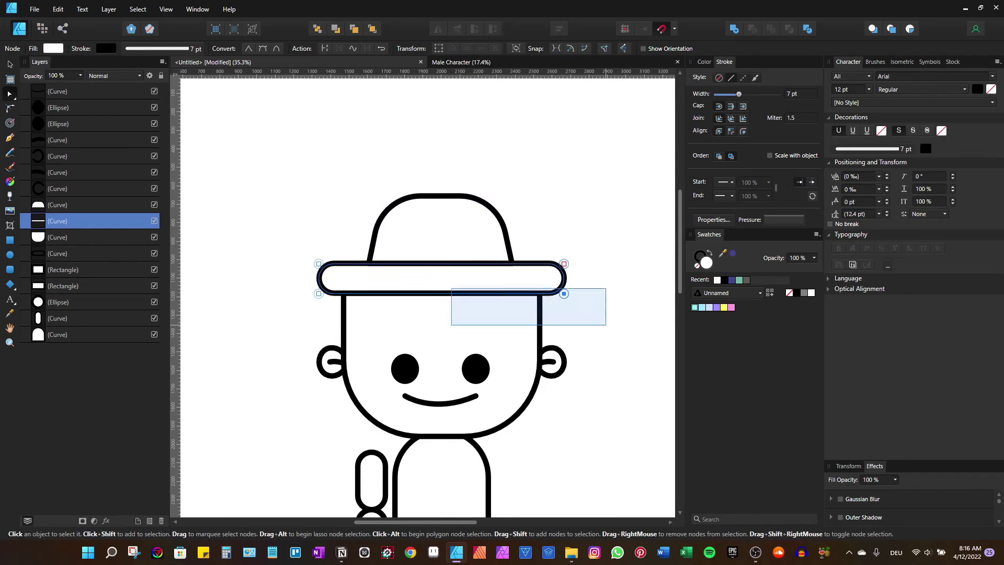
{"action": "left_click_drag", "start_coordinate": [564, 293], "coordinate": [564, 319]}
{"action": "key", "text": "ctrl+d"}
{"action": "scroll", "coordinate": [454, 352], "scroll_direction": "up", "scroll_amount": 2}
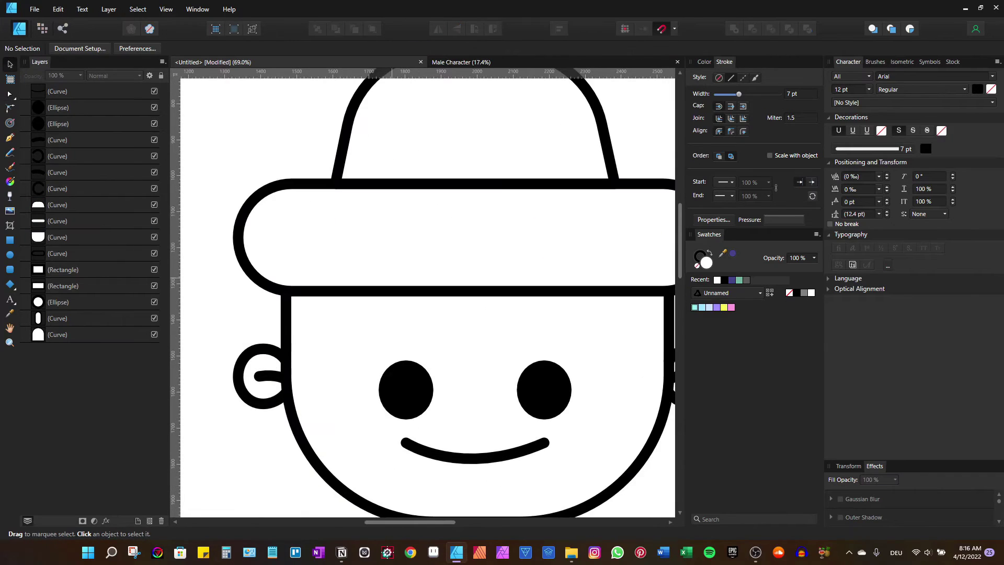
{"action": "scroll", "coordinate": [455, 353], "scroll_direction": "up", "scroll_amount": 2}
Start a Pen curve at the brim's bottom edge that dips onto the forehead and rises to a point.
{"action": "left_click", "coordinate": [418, 230]}
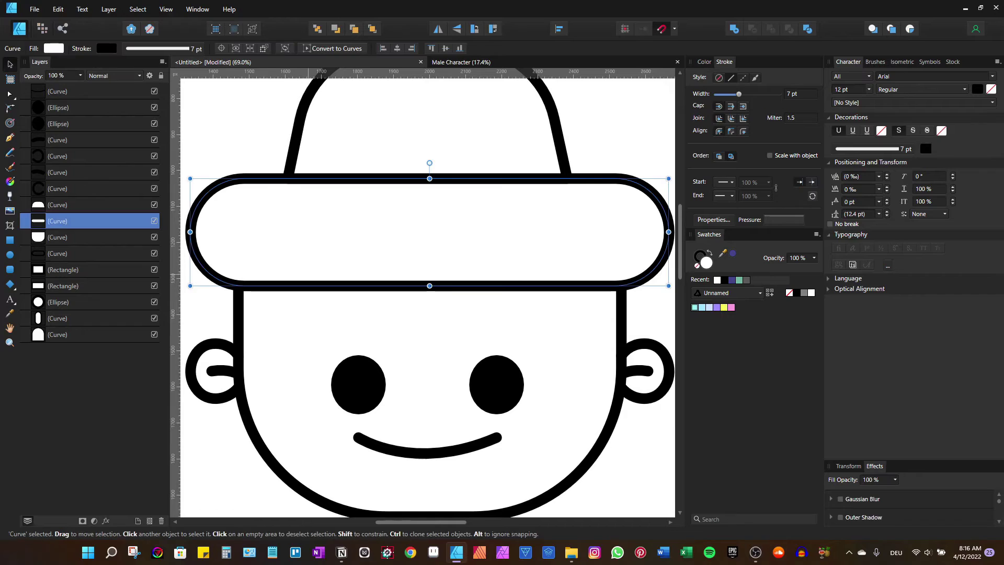
{"action": "key", "text": "p"}
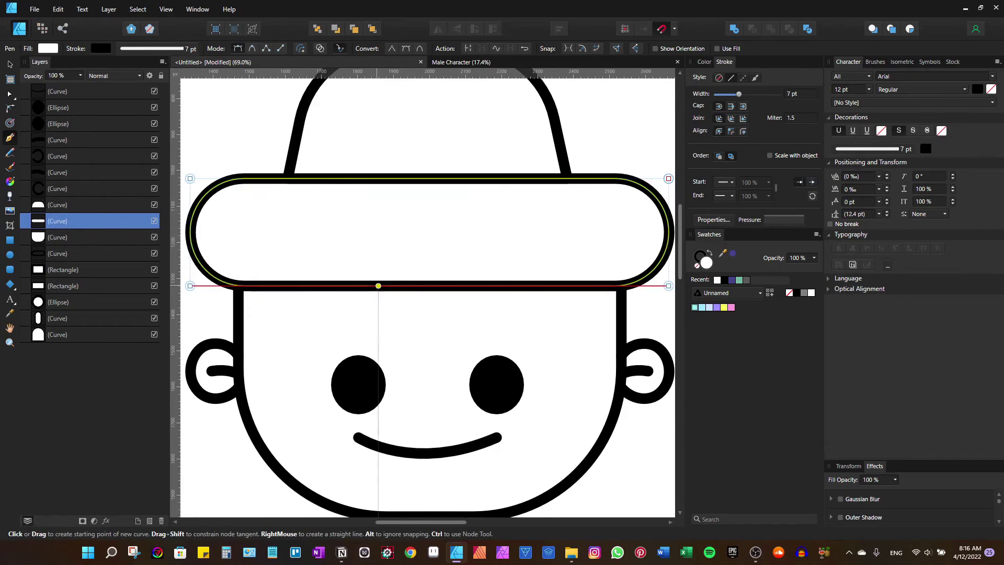
{"action": "left_click", "coordinate": [373, 285]}
{"action": "left_click_drag", "start_coordinate": [413, 329], "coordinate": [432, 337]}
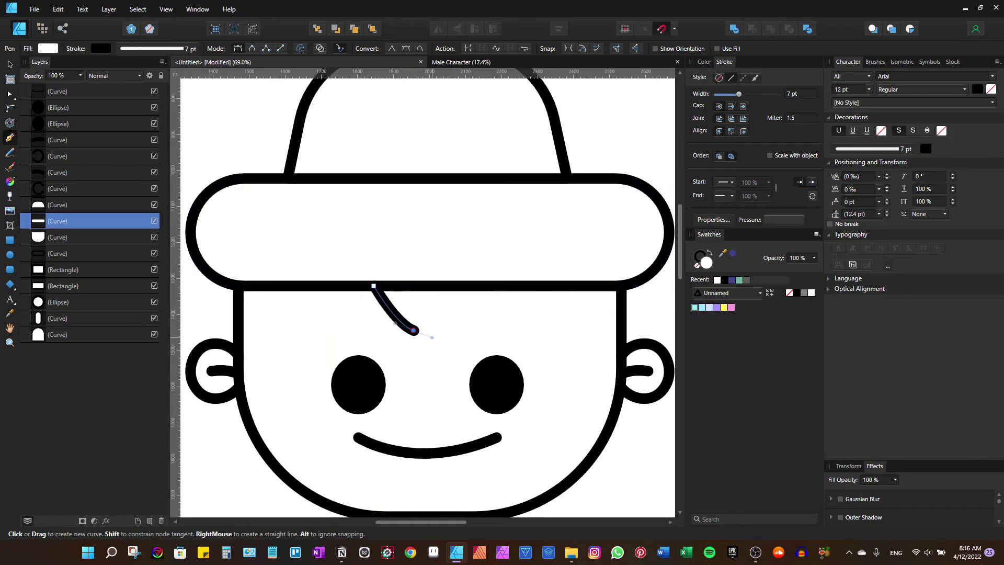
{"action": "scroll", "coordinate": [419, 323], "scroll_direction": "up", "scroll_amount": 2}
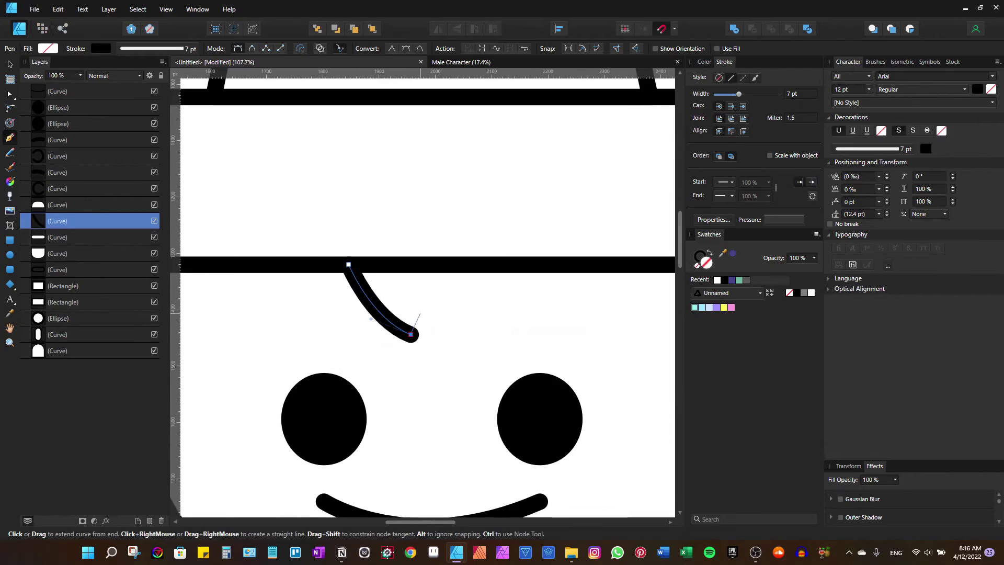
{"action": "left_click_drag", "start_coordinate": [422, 299], "coordinate": [421, 276]}
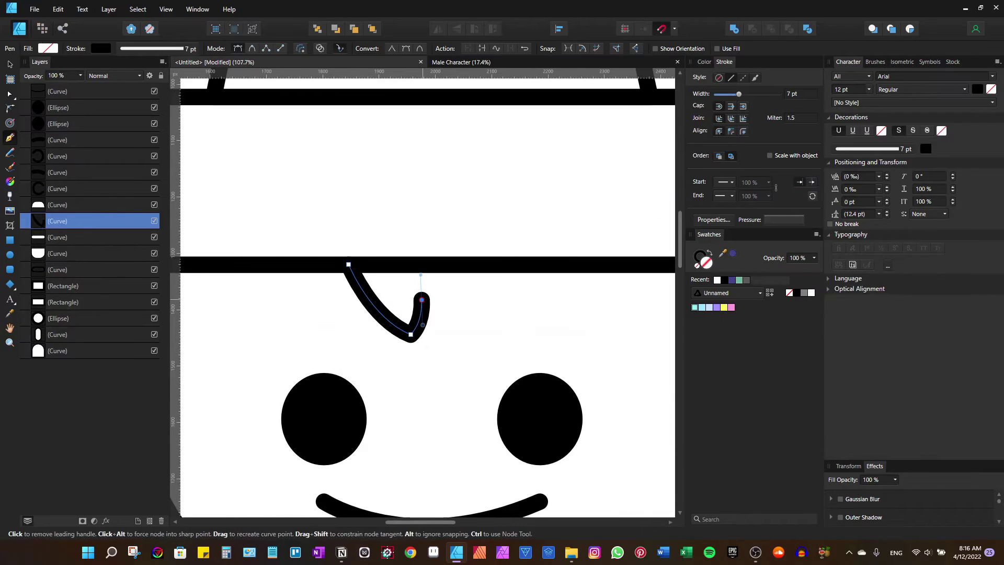
Add a second dip to the right and close the W-shaped hair tuft at its start node.
{"action": "left_click_drag", "start_coordinate": [473, 343], "coordinate": [504, 343]}
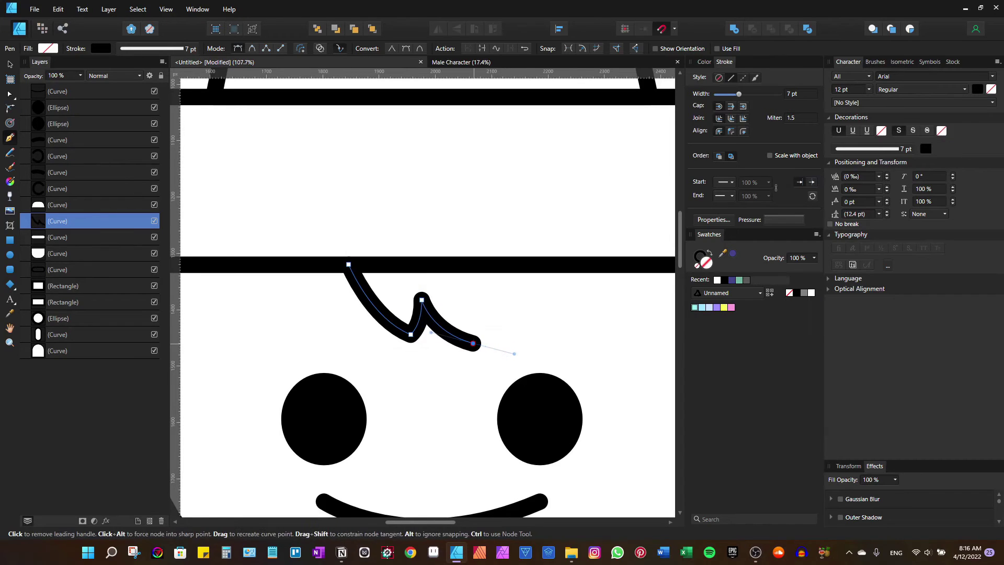
{"action": "left_click_drag", "start_coordinate": [489, 264], "coordinate": [486, 194]}
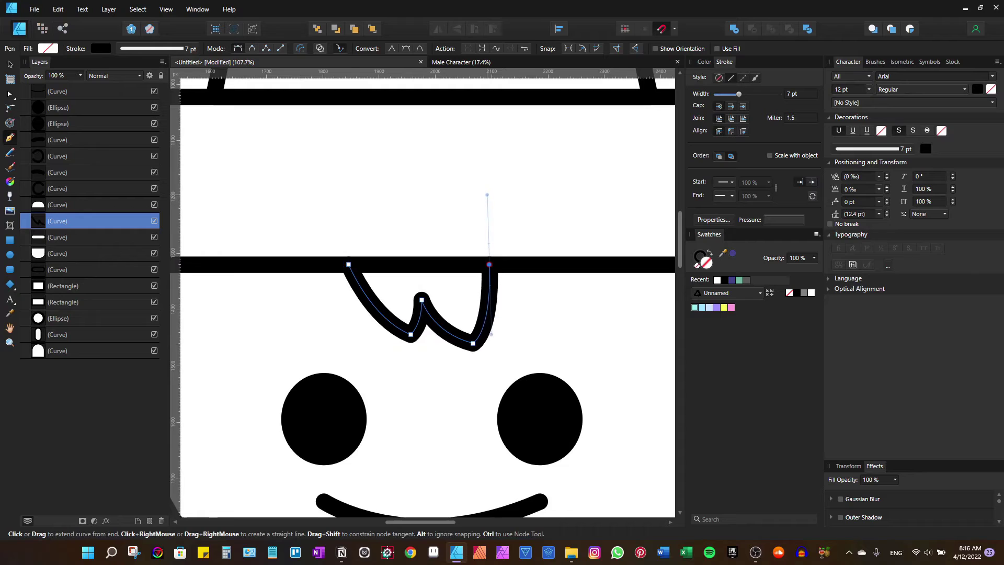
{"action": "left_click", "coordinate": [489, 264]}
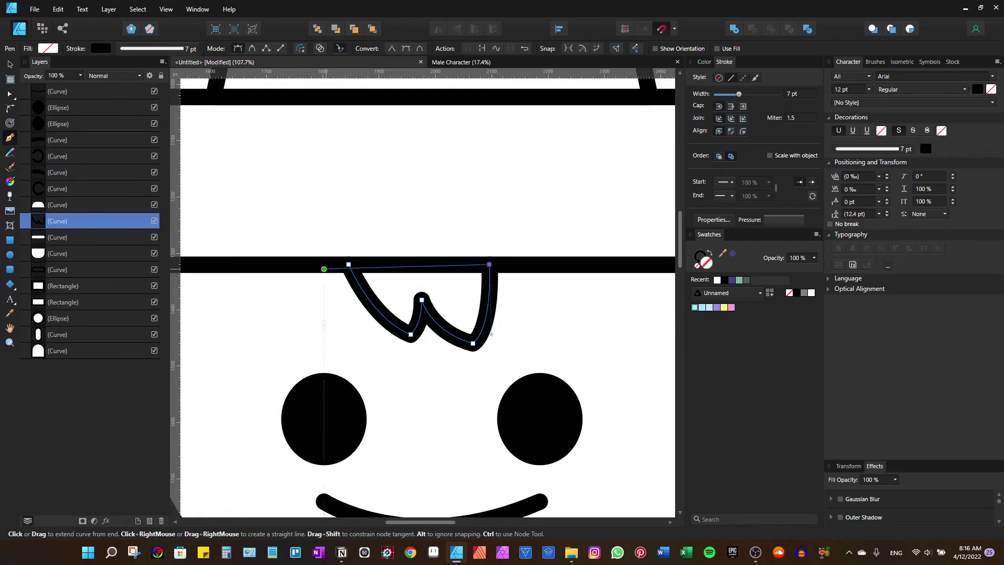
{"action": "left_click", "coordinate": [348, 264]}
{"action": "scroll", "coordinate": [465, 257], "scroll_direction": "down", "scroll_amount": 3, "text": "ctrl"}
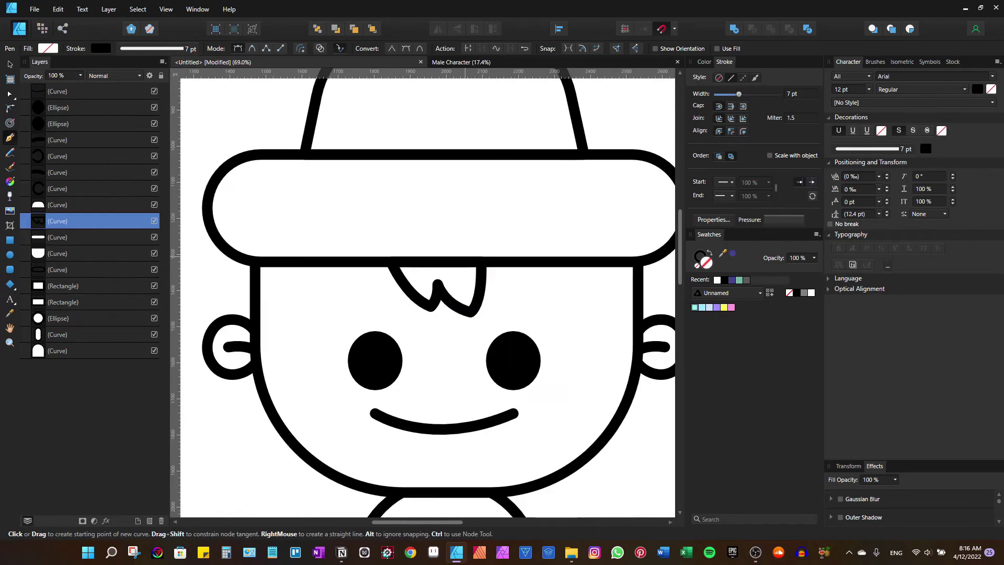
{"action": "scroll", "coordinate": [465, 267], "scroll_direction": "up", "scroll_amount": 1}
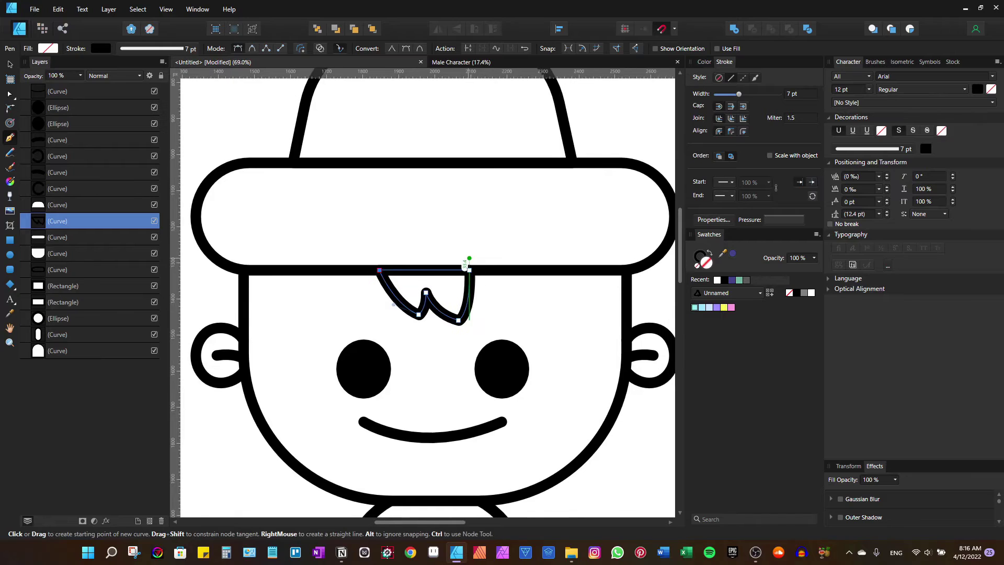
{"action": "scroll", "coordinate": [464, 267], "scroll_direction": "down", "scroll_amount": 1, "text": "ctrl"}
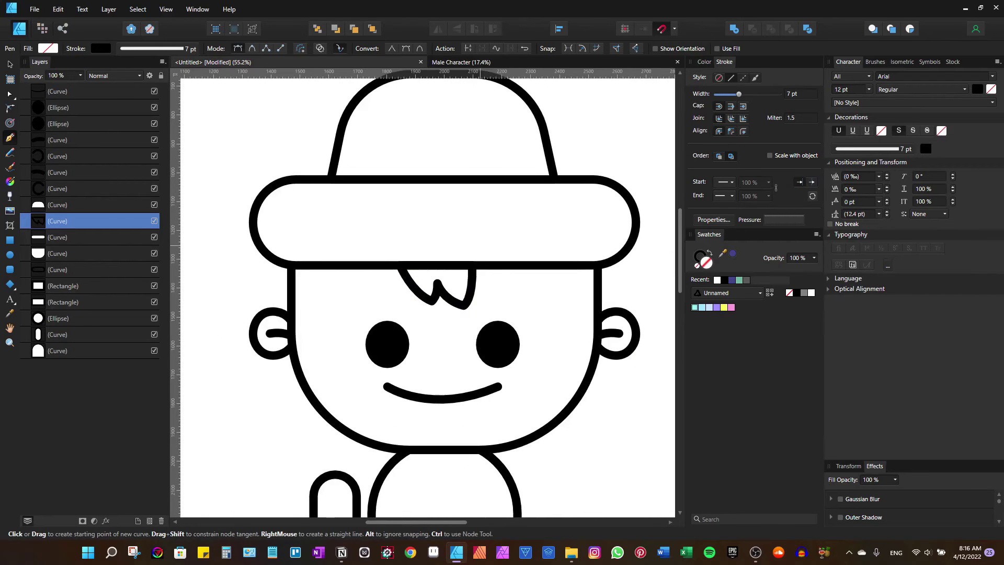
{"action": "scroll", "coordinate": [461, 187], "scroll_direction": "down", "scroll_amount": 3, "text": "ctrl"}
Fill the head, ears, hand and leg with skin tone.
{"action": "key", "text": "v"}
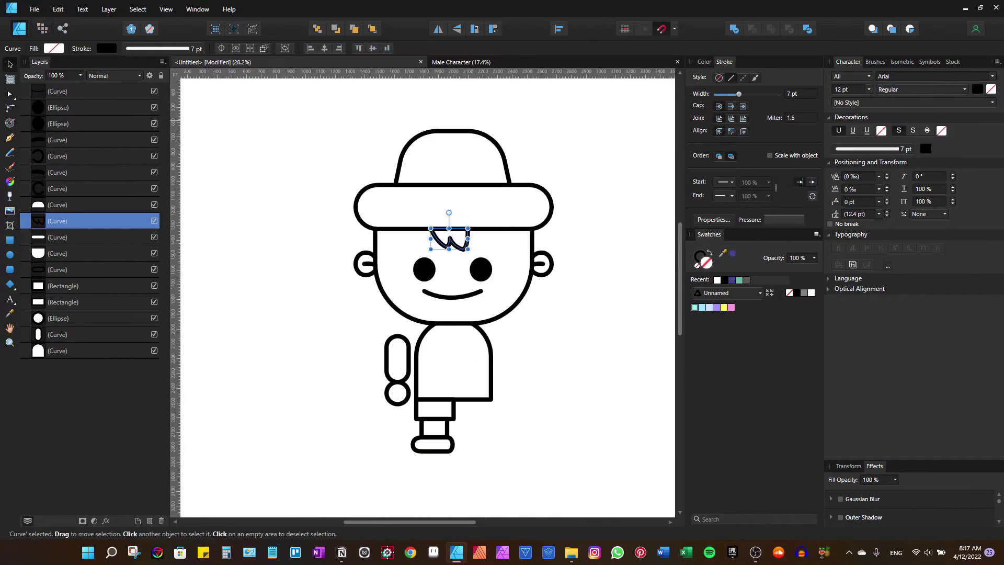
{"action": "scroll", "coordinate": [534, 104], "scroll_direction": "up", "scroll_amount": 1, "text": "ctrl"}
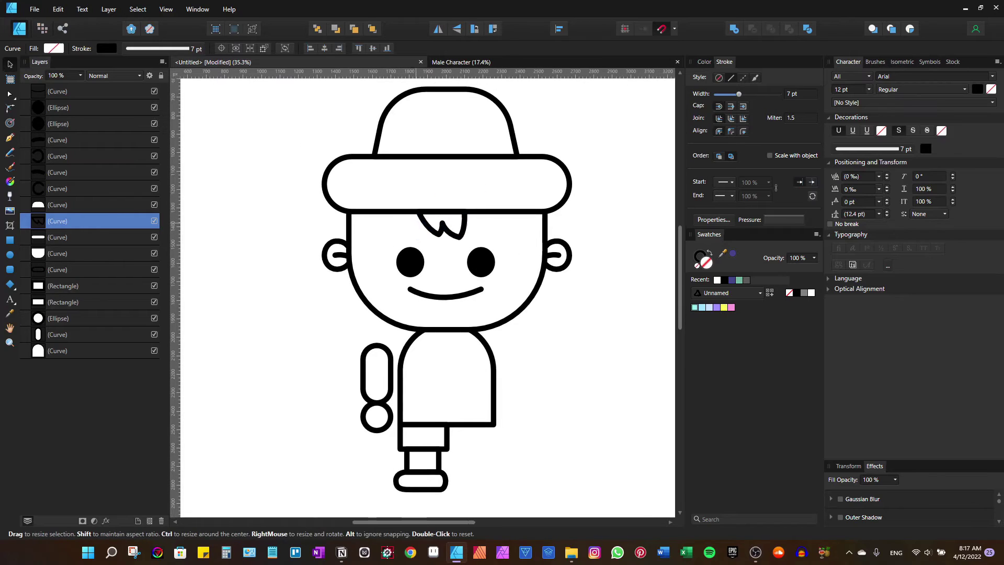
{"action": "scroll", "coordinate": [462, 246], "scroll_direction": "down", "scroll_amount": 2, "text": "ctrl"}
{"action": "left_click", "coordinate": [470, 272]}
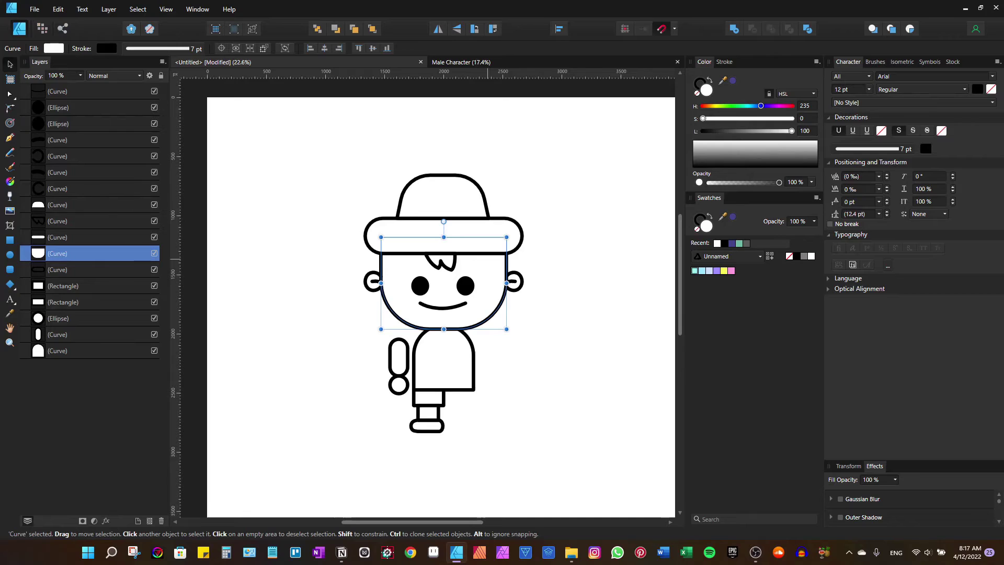
{"action": "scroll", "coordinate": [486, 259], "scroll_direction": "up", "scroll_amount": 1, "text": "ctrl"}
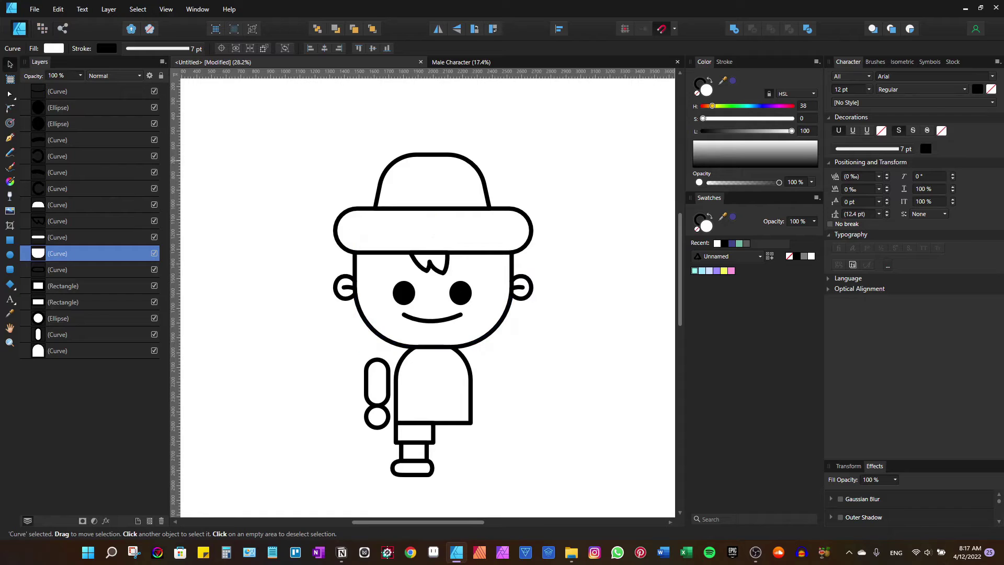
{"action": "scroll", "coordinate": [381, 304], "scroll_direction": "up", "scroll_amount": 3}
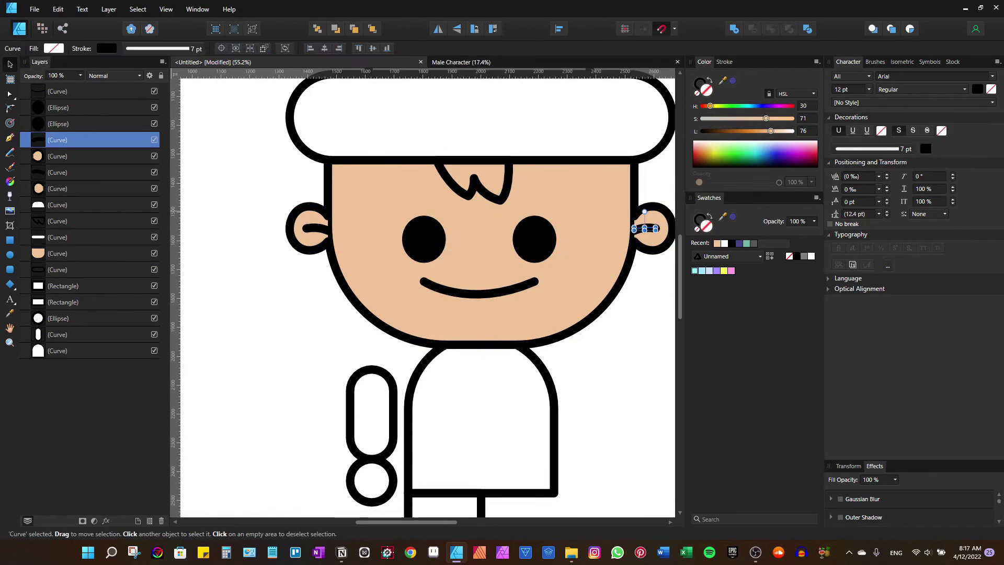
{"action": "scroll", "coordinate": [427, 293], "scroll_direction": "down", "scroll_amount": 3}
{"action": "left_click", "coordinate": [58, 318]}
{"action": "left_click", "coordinate": [57, 334], "text": "shift"}
{"action": "left_click", "coordinate": [732, 243]}
{"action": "left_click", "coordinate": [403, 445]}
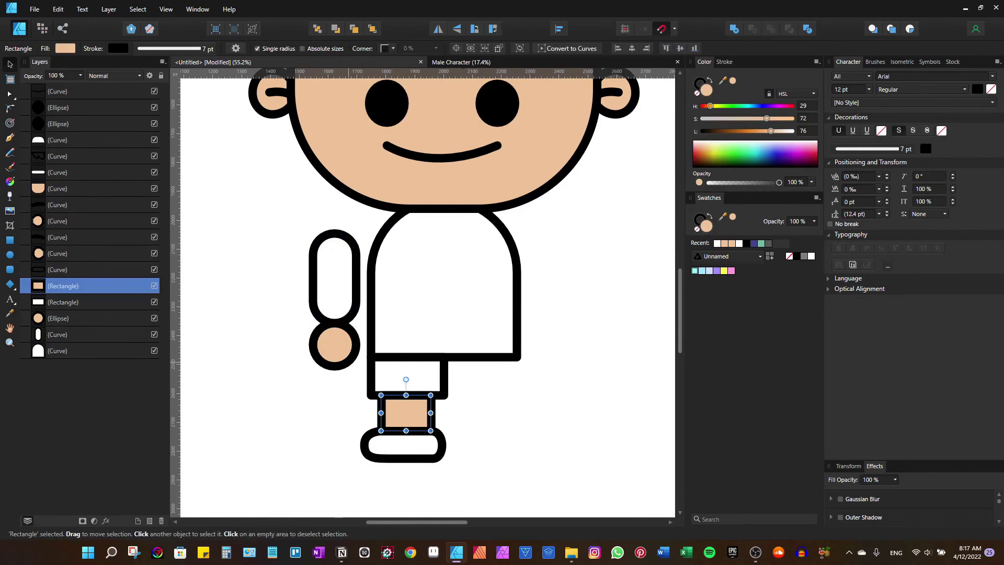
Fill the hair tuft blue and the hat brim and crown pink.
{"action": "scroll", "coordinate": [428, 293], "scroll_direction": "up", "scroll_amount": 3}
{"action": "left_click", "coordinate": [425, 212]}
{"action": "left_click", "coordinate": [764, 154]}
{"action": "scroll", "coordinate": [428, 293], "scroll_direction": "up", "scroll_amount": 3}
{"action": "left_click", "coordinate": [434, 220]}
{"action": "left_click", "coordinate": [784, 152]}
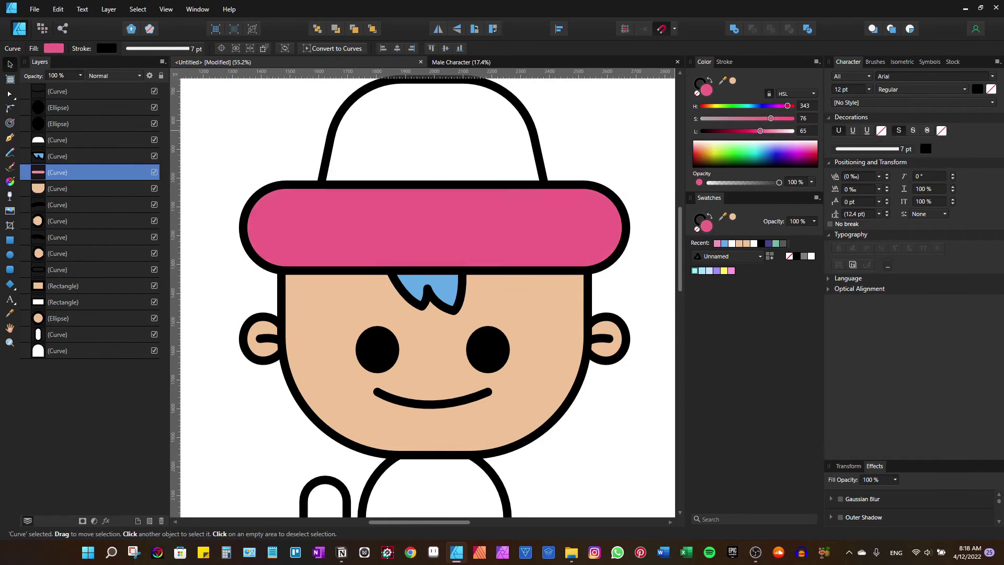
{"action": "left_click", "coordinate": [434, 131]}
Select the white shirt shape.
{"action": "key", "text": "i"}
{"action": "scroll", "coordinate": [428, 292], "scroll_direction": "down", "scroll_amount": 3}
{"action": "key", "text": "v"}
{"action": "left_click", "coordinate": [440, 340]}
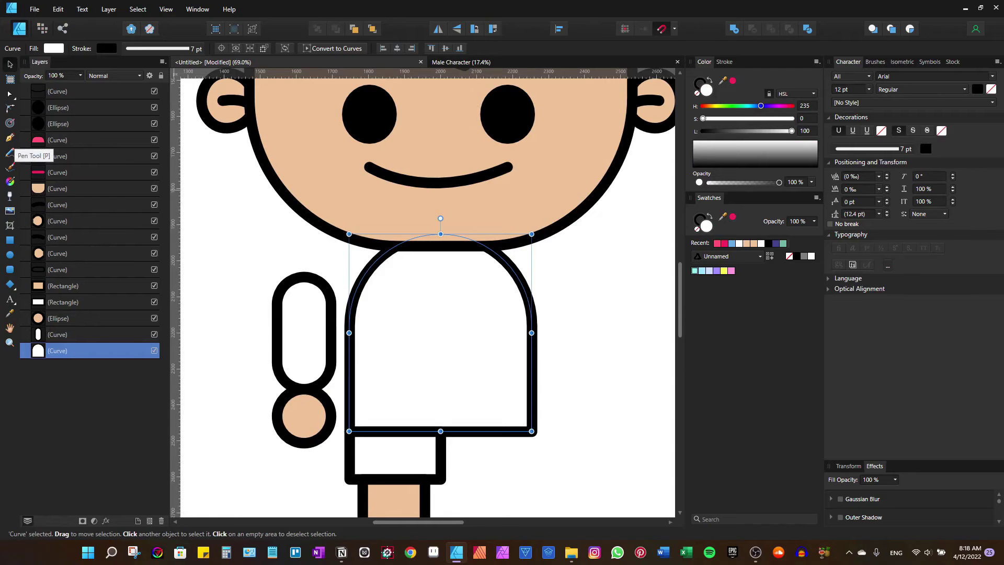
{"action": "left_click", "coordinate": [9, 138]}
{"action": "scroll", "coordinate": [436, 263], "scroll_direction": "up", "scroll_amount": 1}
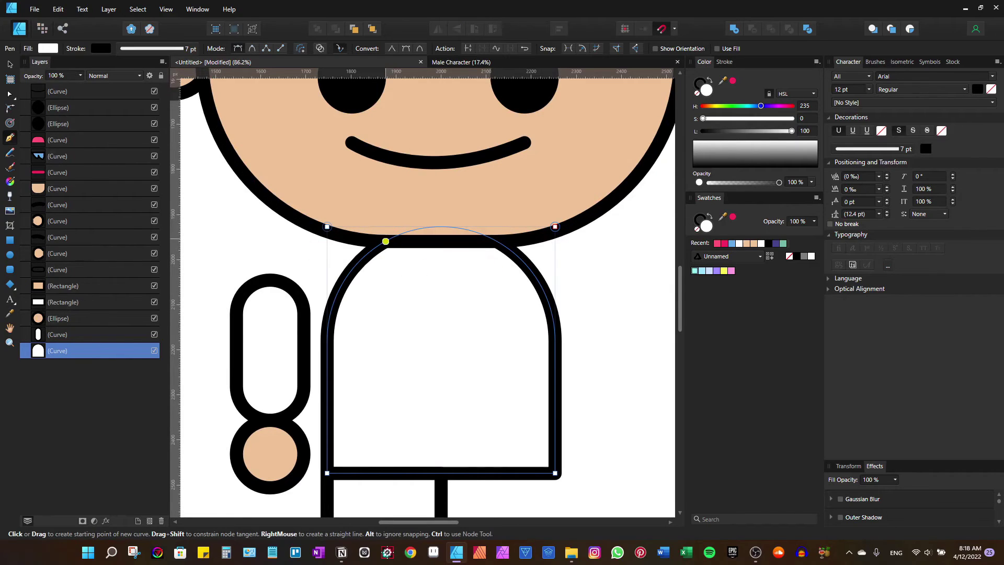
Draw a curved neckline across the shirt's top, dipping below the chin.
{"action": "left_click", "coordinate": [385, 242]}
{"action": "mouse_move", "coordinate": [438, 272]}
{"action": "left_mouse_down"}
{"action": "mouse_move", "coordinate": [479, 272]}
{"action": "mouse_move", "coordinate": [441, 272]}
{"action": "left_mouse_up"}
{"action": "left_click", "coordinate": [503, 241]}
{"action": "key", "text": "a"}
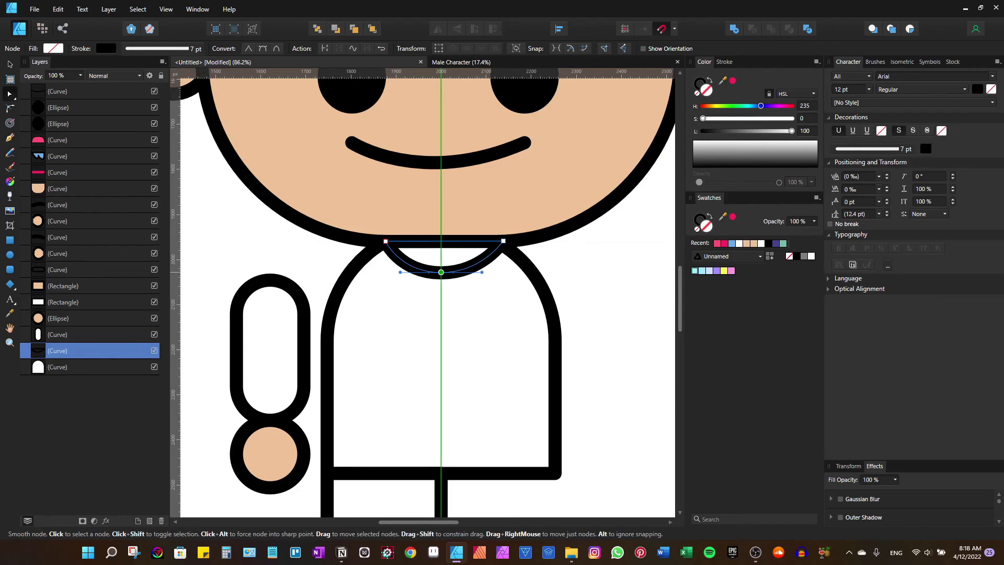
{"action": "scroll", "coordinate": [440, 272], "scroll_direction": "down", "scroll_amount": 2}
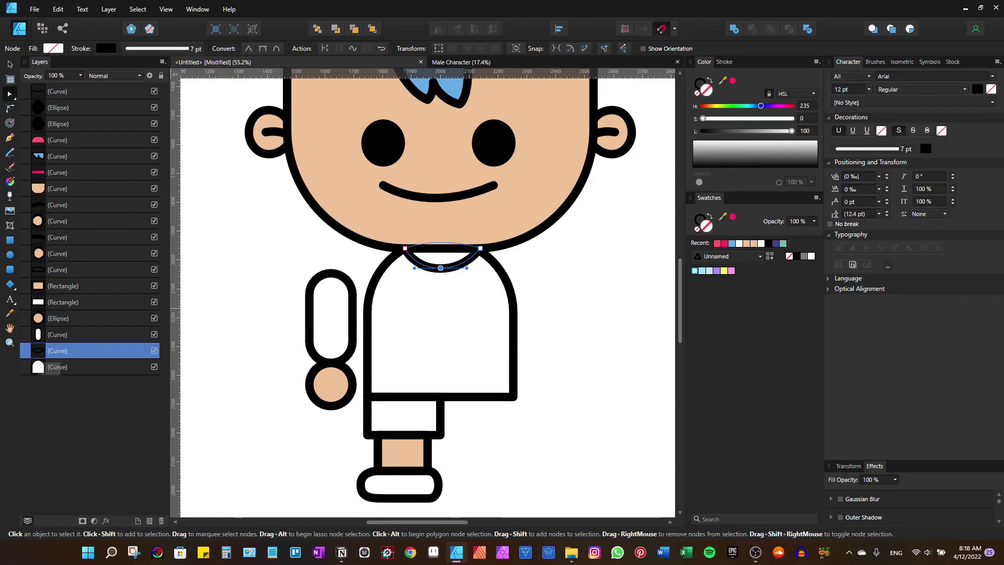
Nest the neckline inside the shirt and fill the neck opening with skin colour.
{"action": "left_click", "coordinate": [441, 314]}
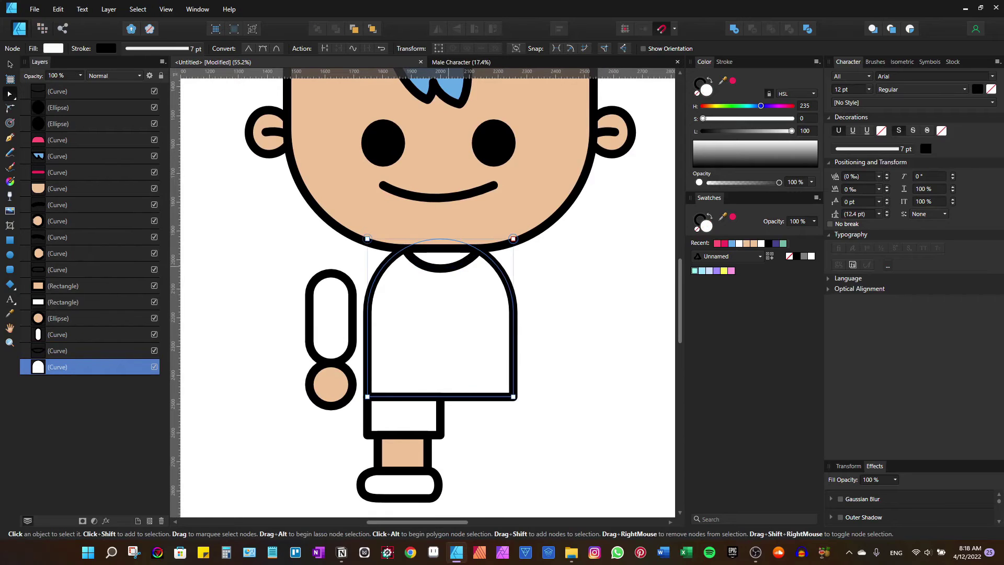
{"action": "key", "text": "alt+]"}
{"action": "left_click_drag", "start_coordinate": [39, 366], "coordinate": [39, 367]}
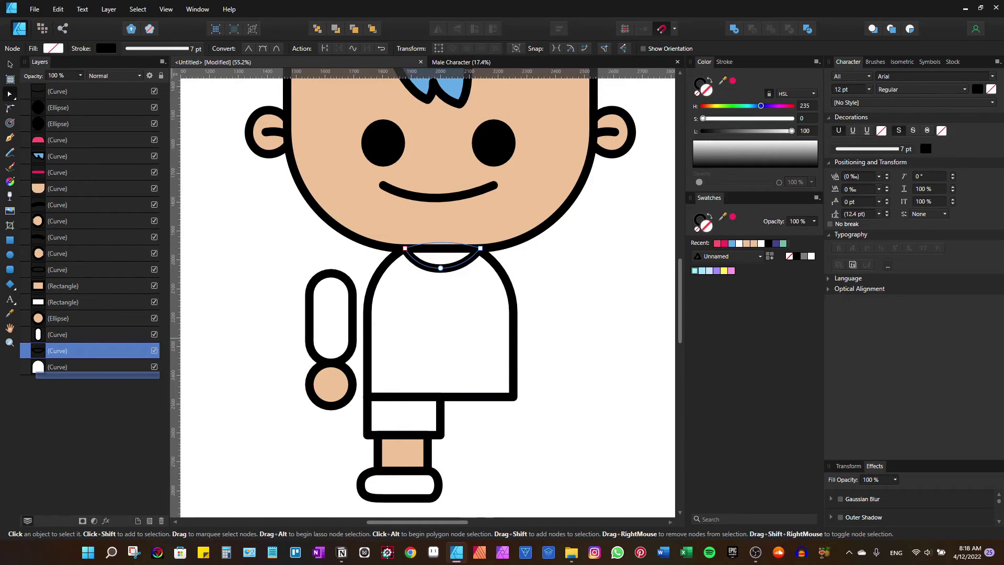
{"action": "scroll", "coordinate": [478, 319], "scroll_direction": "up", "scroll_amount": 1}
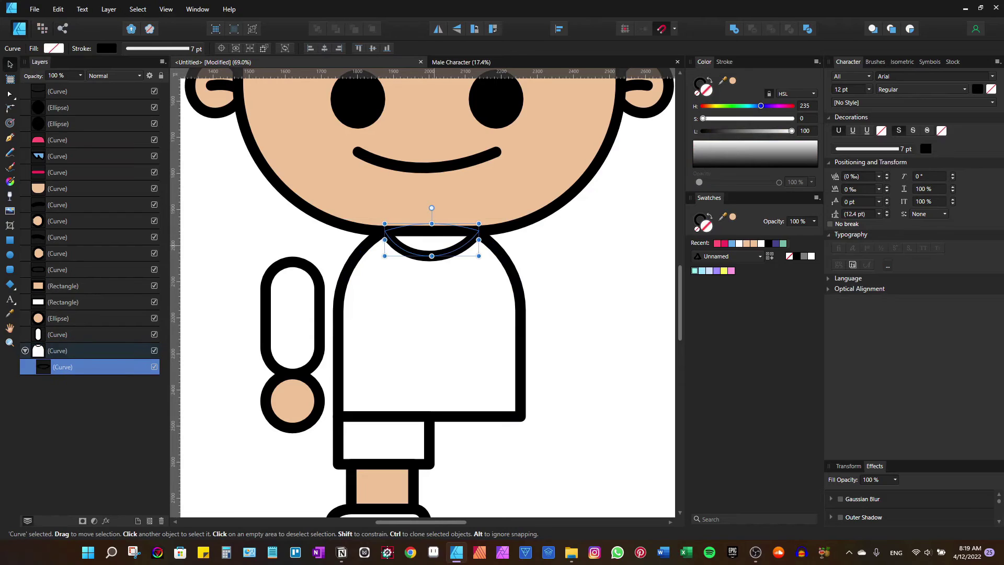
{"action": "left_click", "coordinate": [732, 216]}
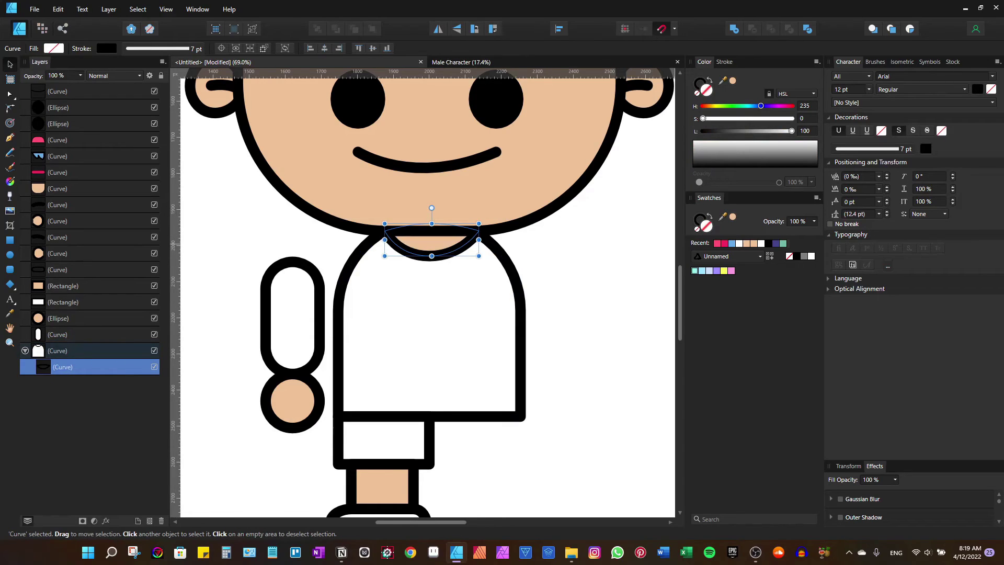
{"action": "left_click", "coordinate": [466, 313]}
{"action": "scroll", "coordinate": [465, 308], "scroll_direction": "down", "scroll_amount": 1}
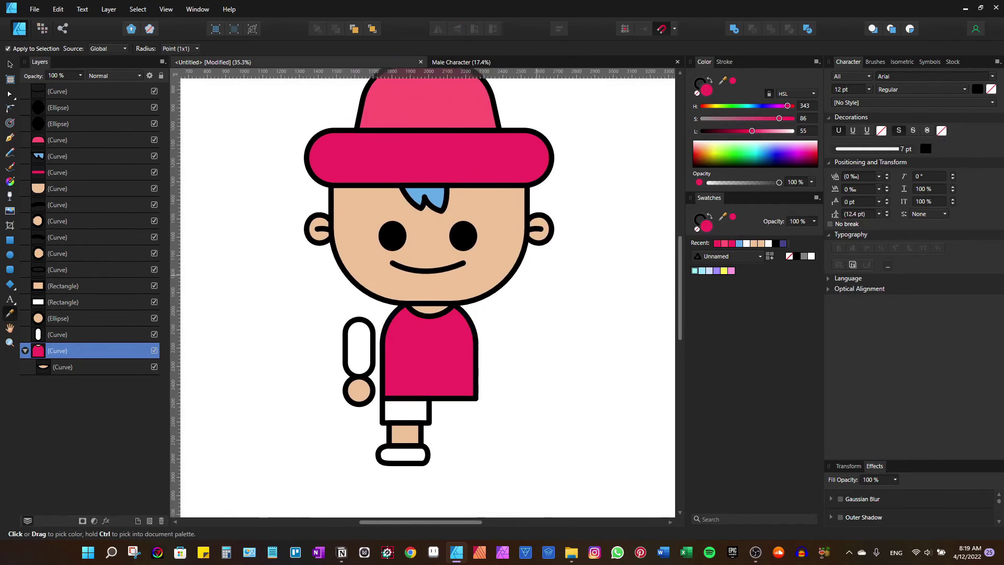
Colour the shoe, group the leg parts and place a duplicate leg beside the first.
{"action": "left_click_drag", "start_coordinate": [469, 466], "coordinate": [356, 367]}
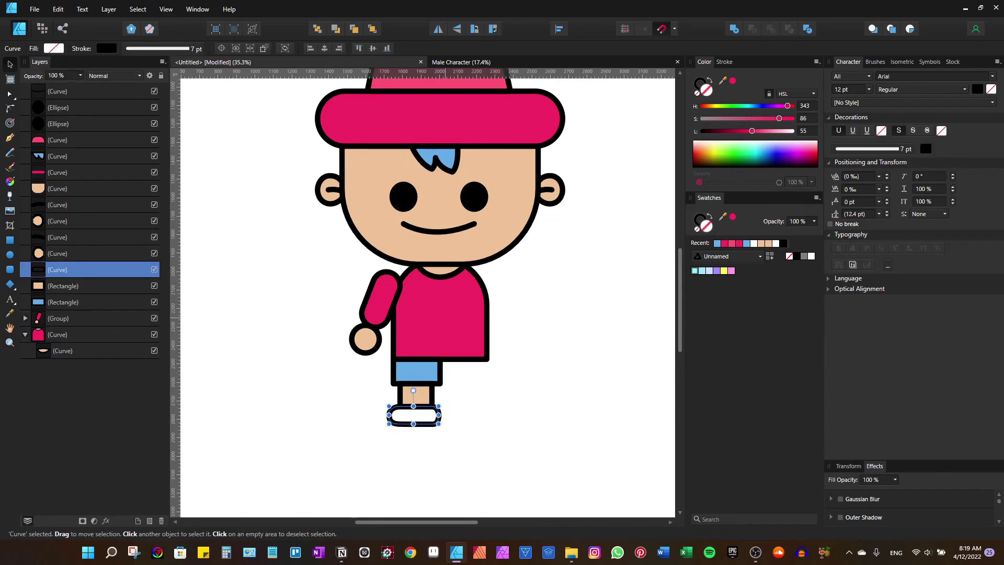
{"action": "scroll", "coordinate": [357, 367], "scroll_direction": "down", "scroll_amount": 2}
{"action": "key", "text": "i"}
{"action": "key", "text": "v"}
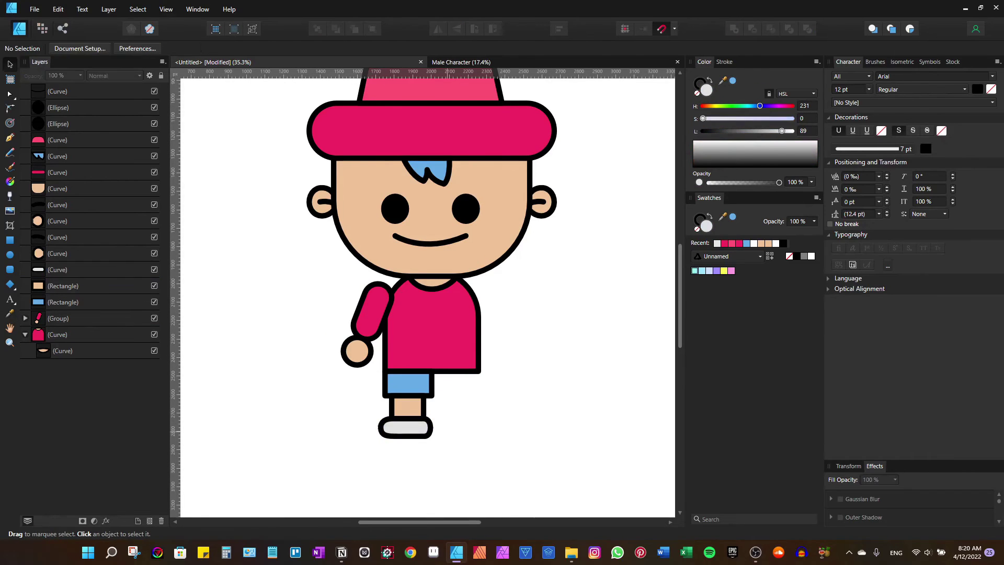
{"action": "key", "text": "ctrl+g"}
{"action": "left_click_drag", "start_coordinate": [397, 387], "coordinate": [479, 387]}
{"action": "key", "text": "ctrl+d"}
Duplicate the arm parts for the other side of the body.
{"action": "scroll", "coordinate": [358, 291], "scroll_direction": "up", "scroll_amount": 2}
{"action": "left_click", "coordinate": [358, 291]}
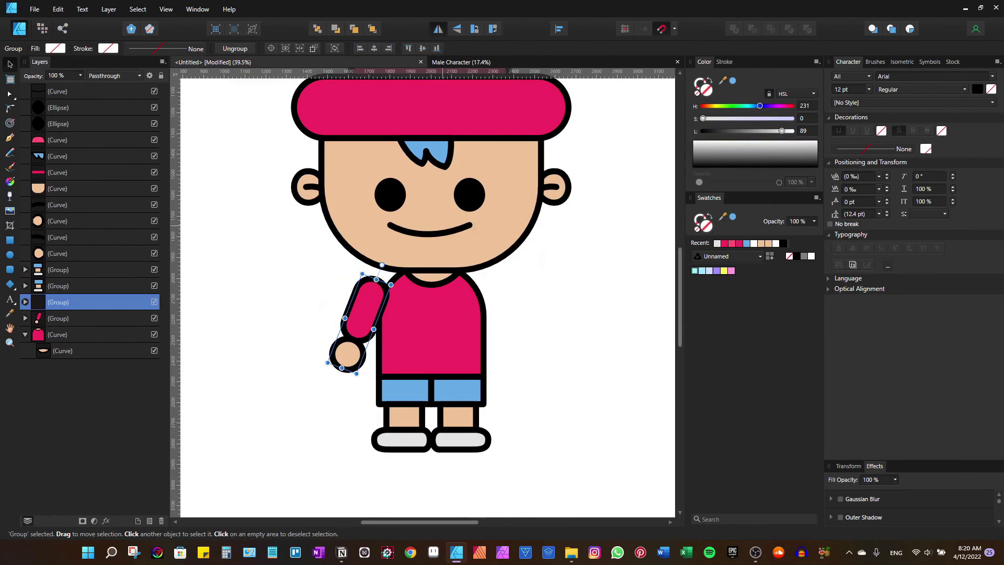
{"action": "key", "text": "ctrl+d"}
{"action": "left_click_drag", "start_coordinate": [358, 292], "coordinate": [504, 314]}
{"action": "scroll", "coordinate": [423, 314], "scroll_direction": "down", "scroll_amount": 2}
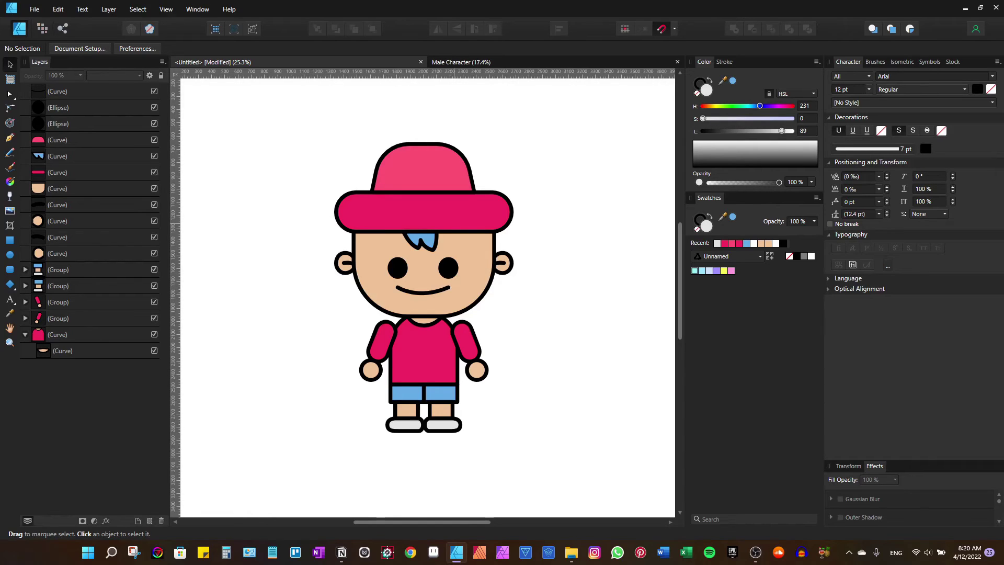
{"action": "left_click", "coordinate": [88, 172]}
Add a curved highlight stroke on the hat crown and check the stroke settings of all parts.
{"action": "key", "text": "ctrl+alt+0"}
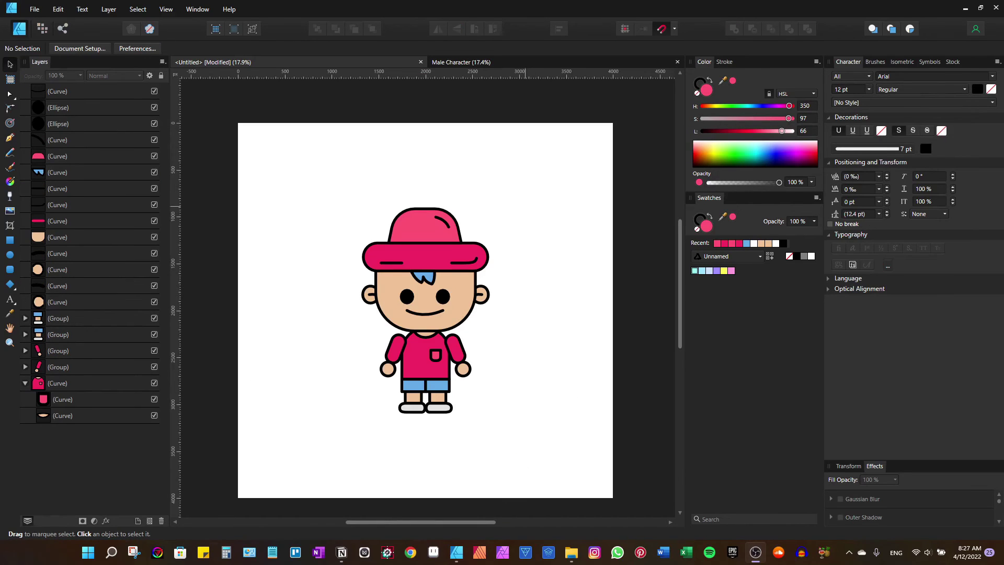
{"action": "left_click_drag", "start_coordinate": [544, 181], "coordinate": [550, 225]}
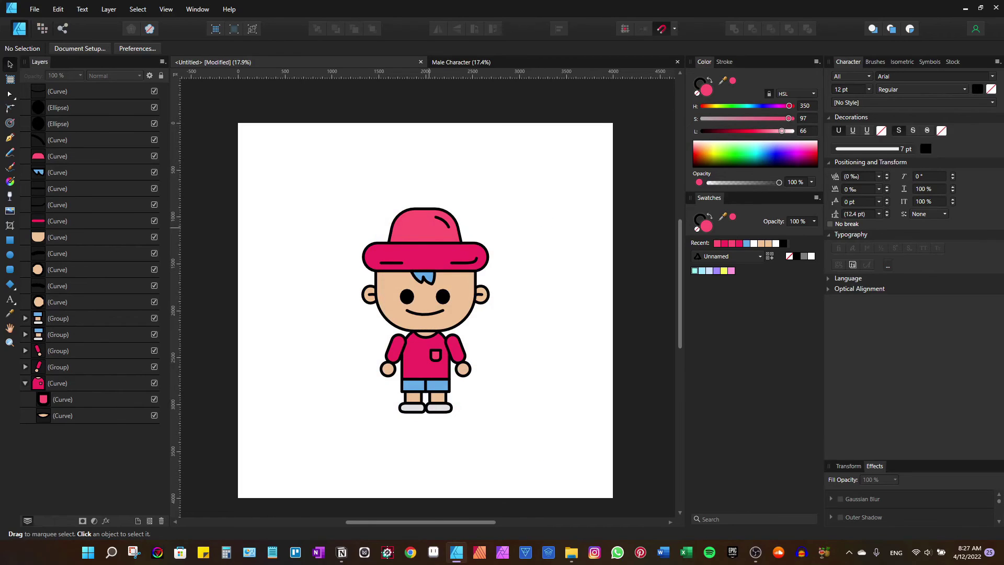
{"action": "scroll", "coordinate": [409, 267], "scroll_direction": "up", "scroll_amount": 2}
{"action": "scroll", "coordinate": [426, 293], "scroll_direction": "down", "scroll_amount": 2}
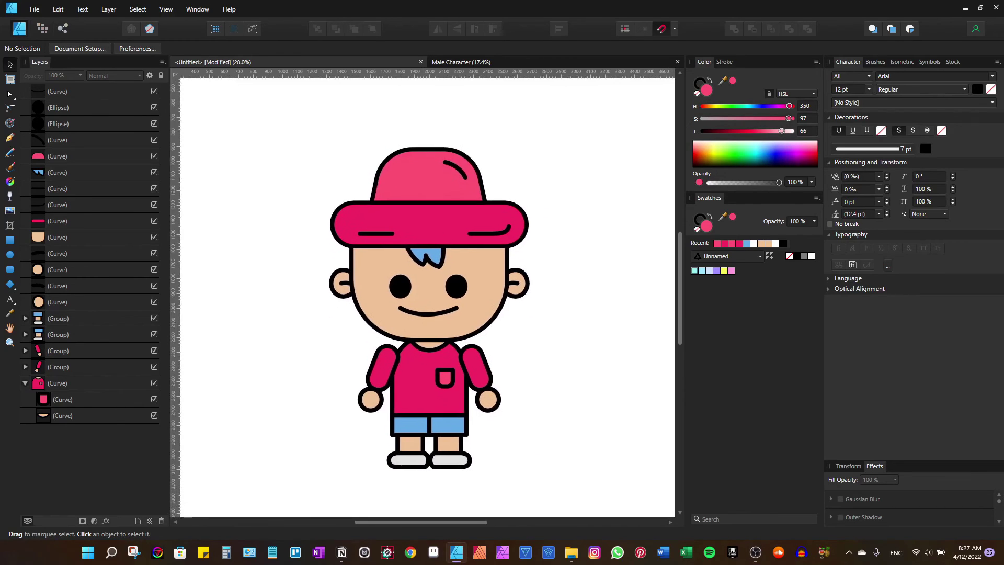
{"action": "left_click_drag", "start_coordinate": [610, 111], "coordinate": [250, 480]}
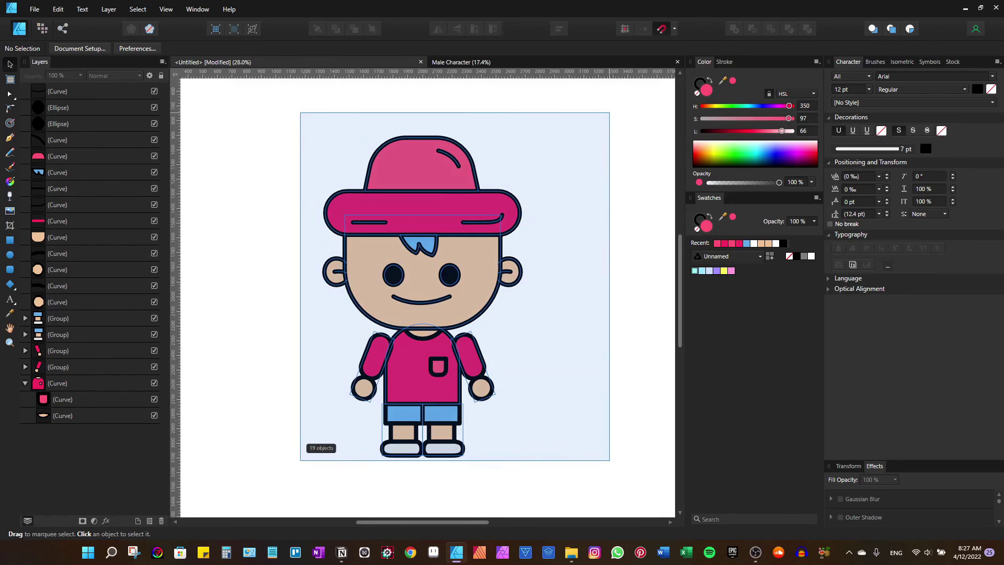
{"action": "left_click", "coordinate": [725, 62]}
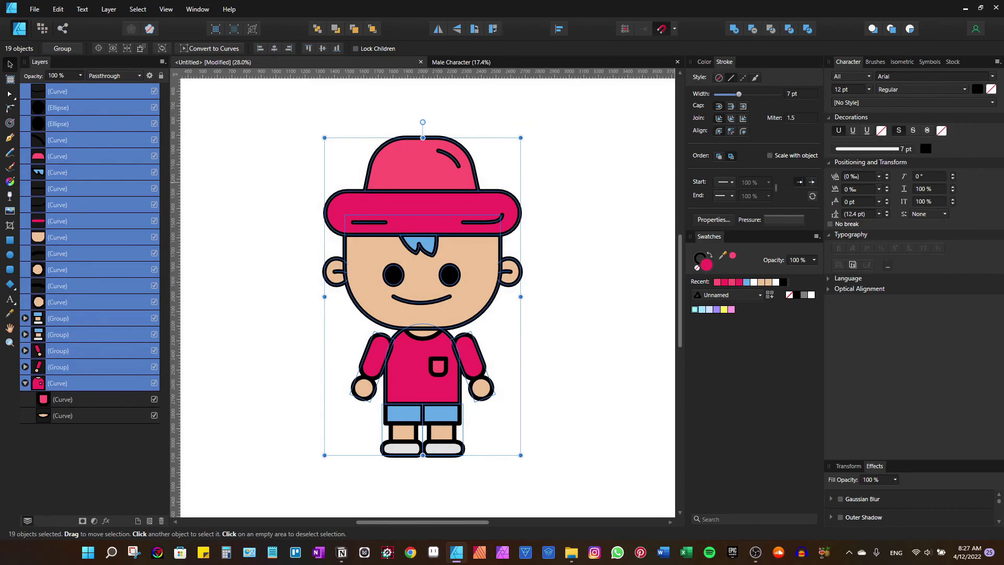
{"action": "key", "text": "ctrl+d"}
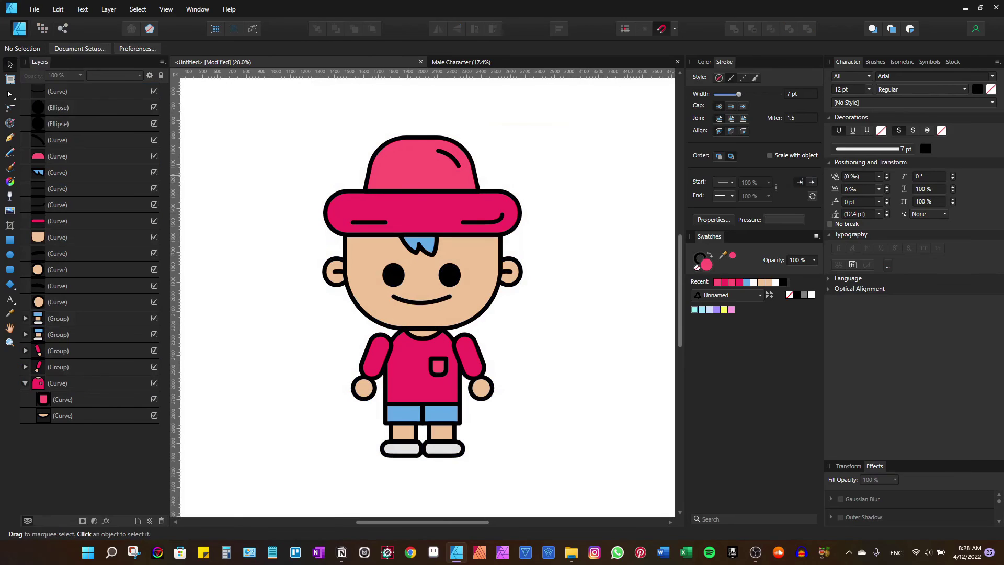
{"action": "left_click", "coordinate": [58, 155]}
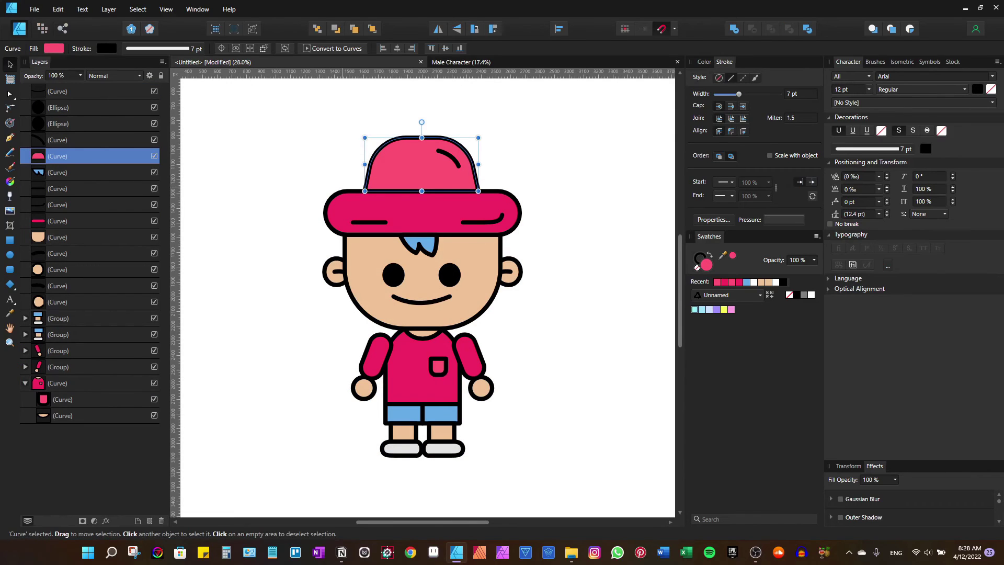
{"action": "key", "text": "a"}
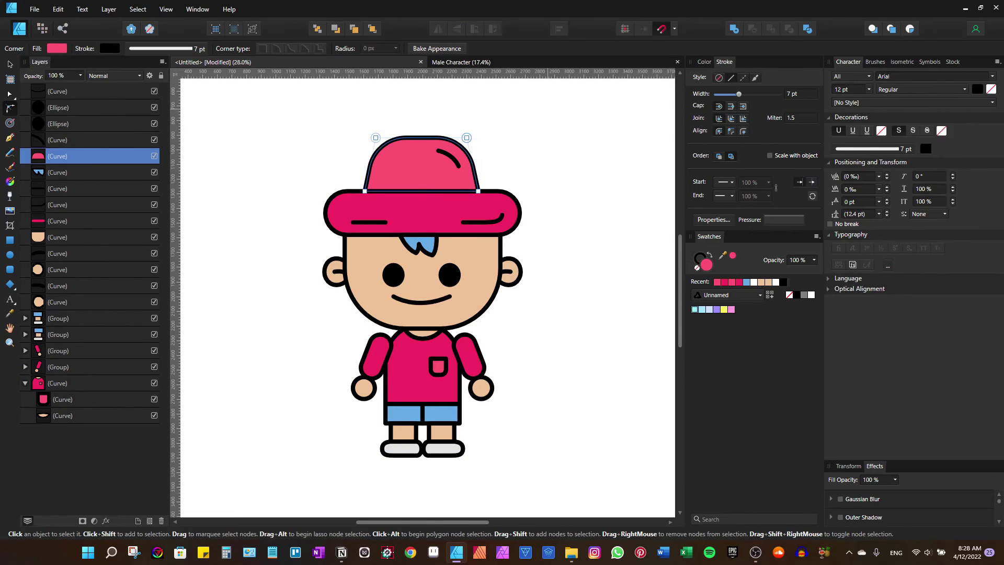
{"action": "left_click_drag", "start_coordinate": [552, 107], "coordinate": [231, 217]}
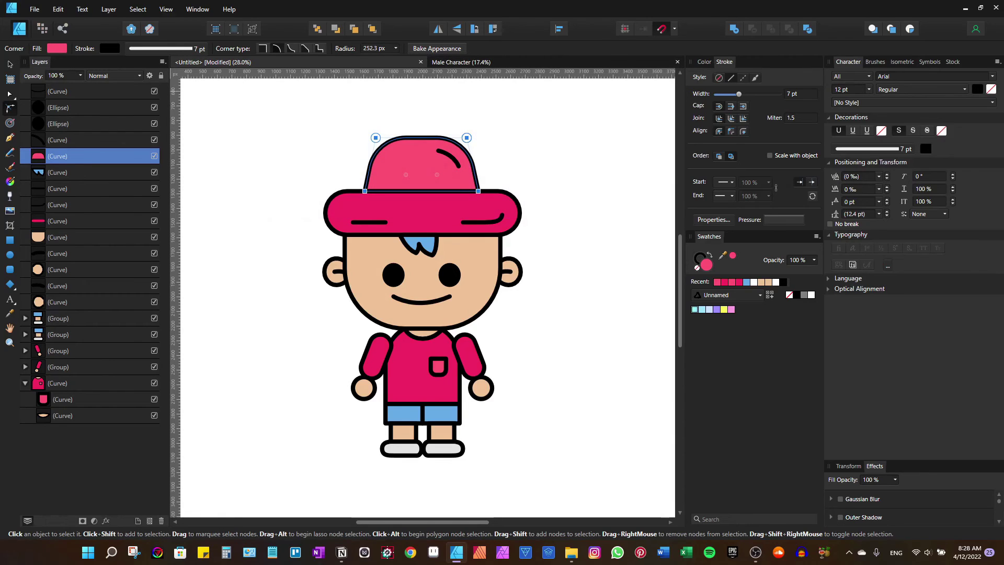
{"action": "key", "text": "v"}
{"action": "key", "text": "ctrl+d"}
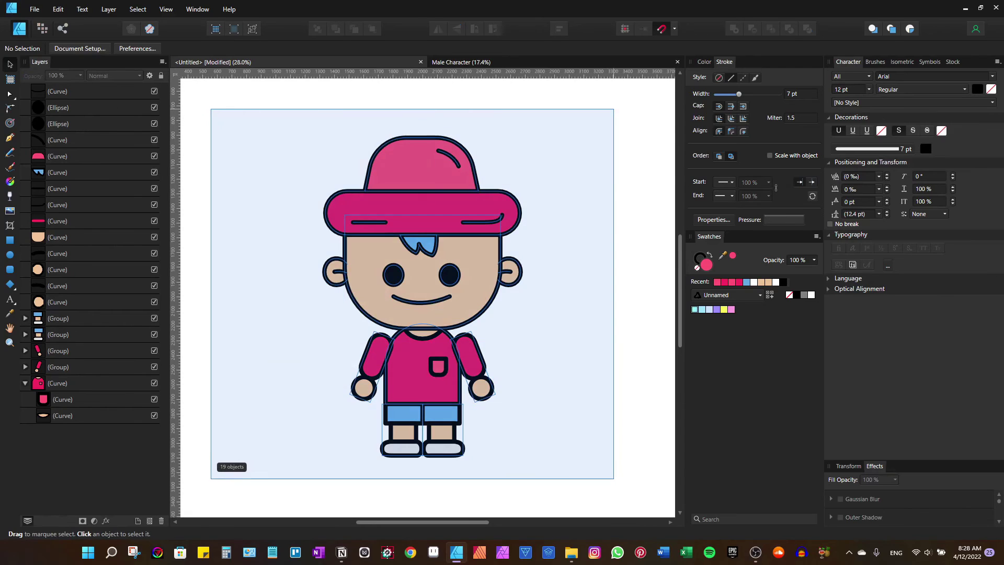
Group all 19 character parts with Ctrl+G and nudge the group slightly lower.
{"action": "left_click_drag", "start_coordinate": [615, 108], "coordinate": [211, 479]}
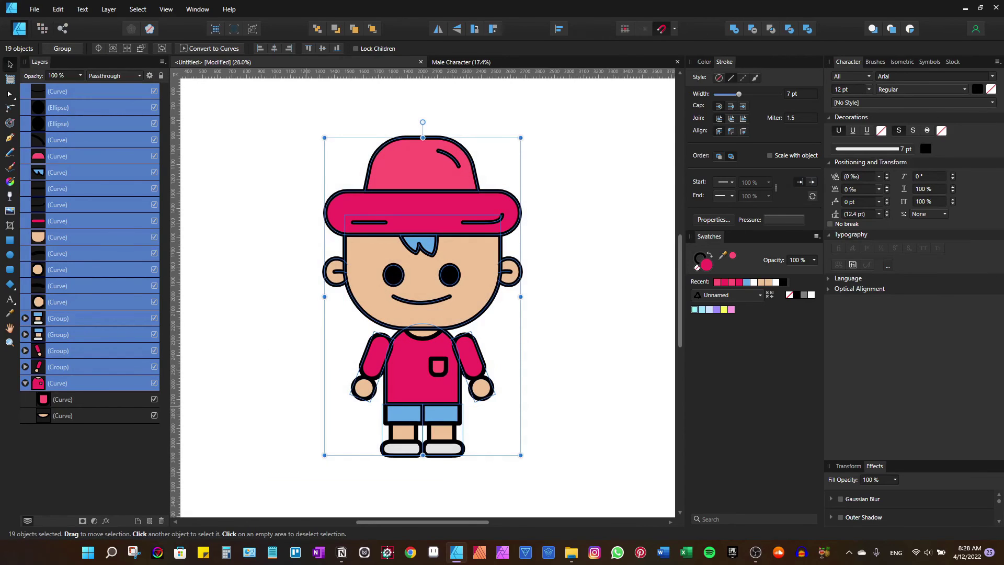
{"action": "key", "text": "ctrl+d"}
{"action": "scroll", "coordinate": [459, 300], "scroll_direction": "down", "scroll_amount": 1}
{"action": "left_click_drag", "start_coordinate": [584, 131], "coordinate": [242, 461]}
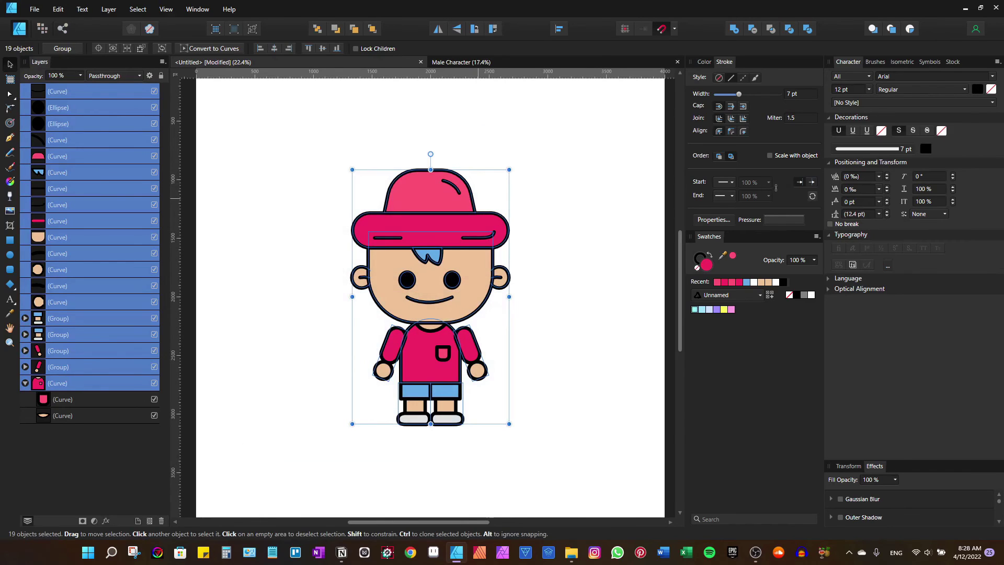
{"action": "key", "text": "ctrl+g"}
{"action": "left_click_drag", "start_coordinate": [431, 296], "coordinate": [430, 316]}
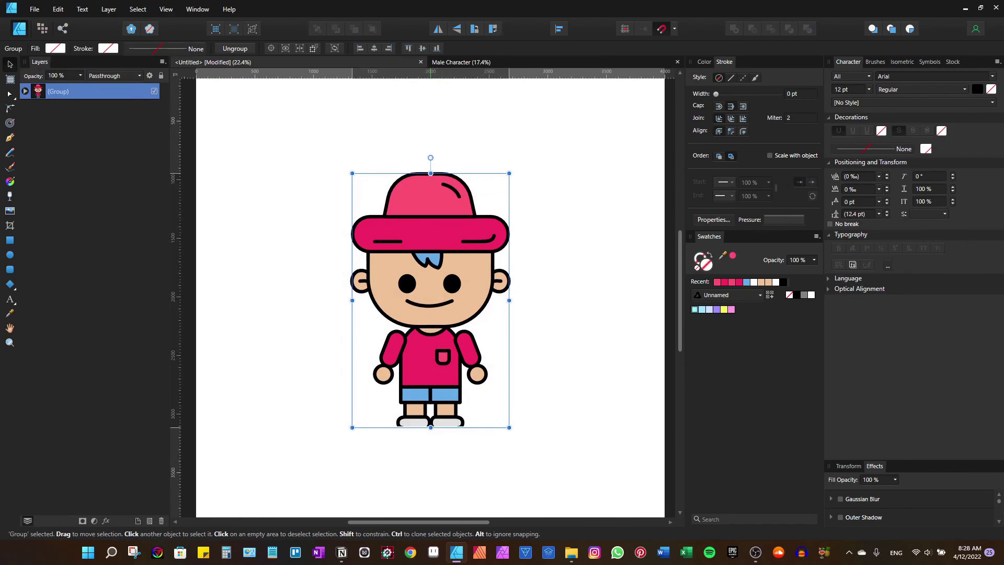
{"action": "scroll", "coordinate": [451, 297], "scroll_direction": "down", "scroll_amount": 2}
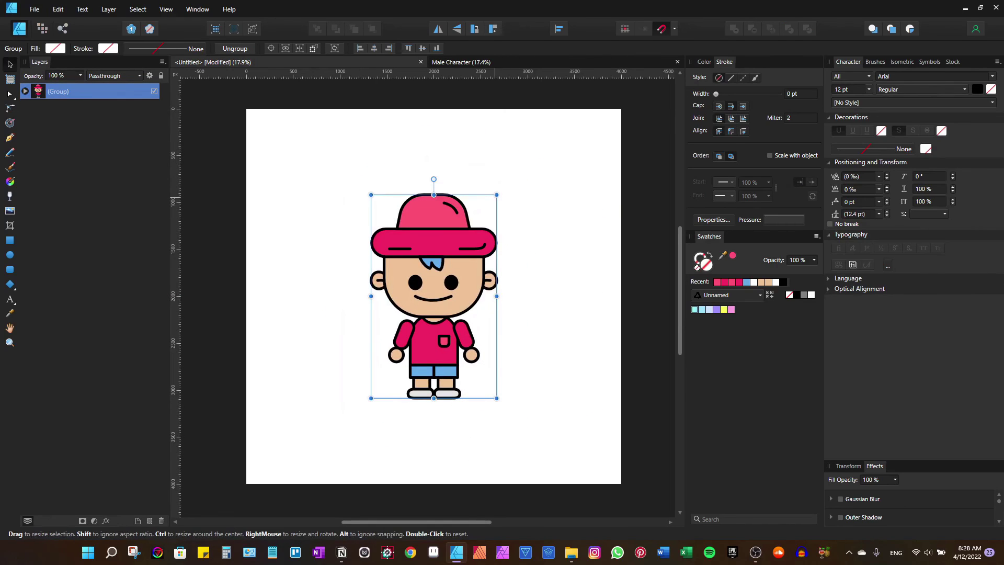
{"action": "left_click_drag", "start_coordinate": [498, 211], "coordinate": [592, 42]}
{"action": "left_click_drag", "start_coordinate": [481, 235], "coordinate": [424, 321]}
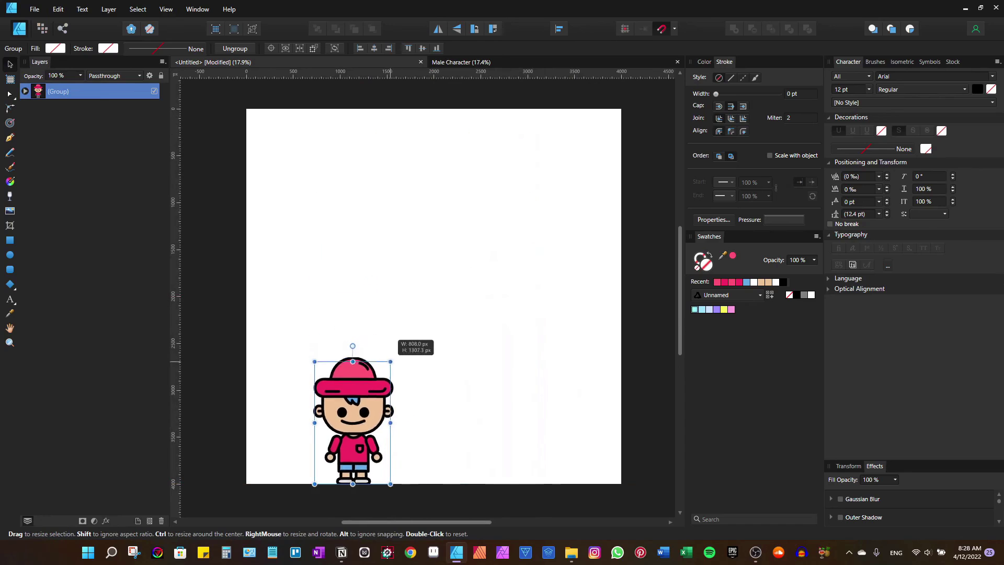
{"action": "left_click_drag", "start_coordinate": [535, 126], "coordinate": [378, 380]}
{"action": "mouse_move", "coordinate": [345, 423]}
{"action": "left_mouse_down"}
{"action": "mouse_move", "coordinate": [427, 312]}
{"action": "mouse_move", "coordinate": [314, 460]}
{"action": "left_mouse_up"}
{"action": "scroll", "coordinate": [463, 296], "scroll_direction": "up", "scroll_amount": 1}
{"action": "left_click_drag", "start_coordinate": [357, 400], "coordinate": [549, 83]}
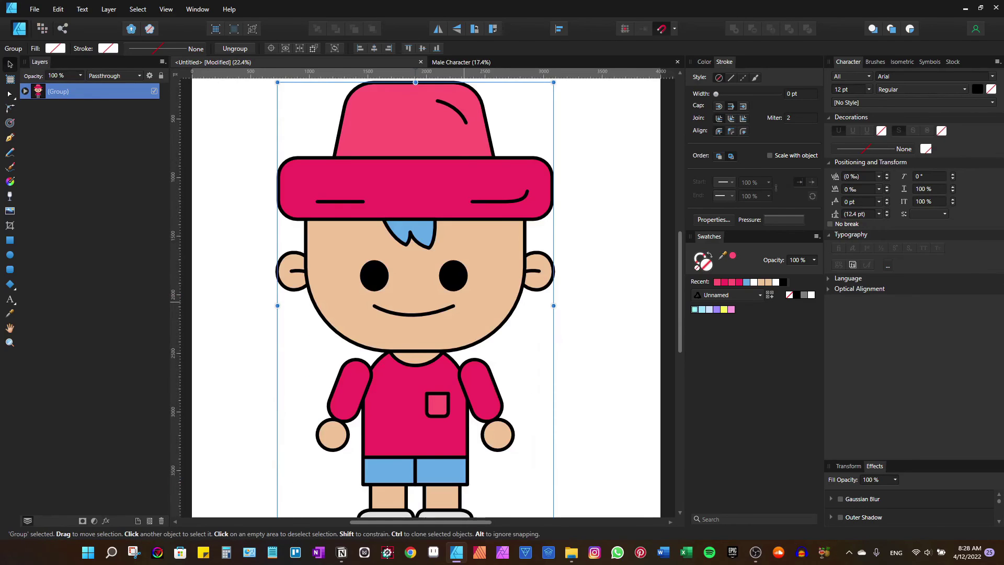
{"action": "left_click_drag", "start_coordinate": [280, 515], "coordinate": [348, 421]}
{"action": "left_click_drag", "start_coordinate": [550, 93], "coordinate": [505, 167]}
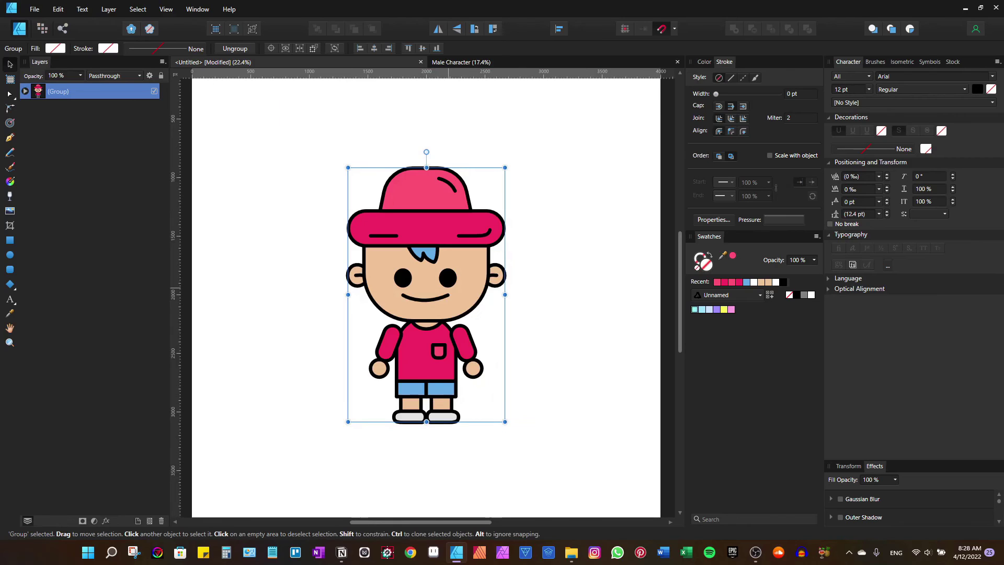
{"action": "scroll", "coordinate": [486, 259], "scroll_direction": "down", "scroll_amount": 1}
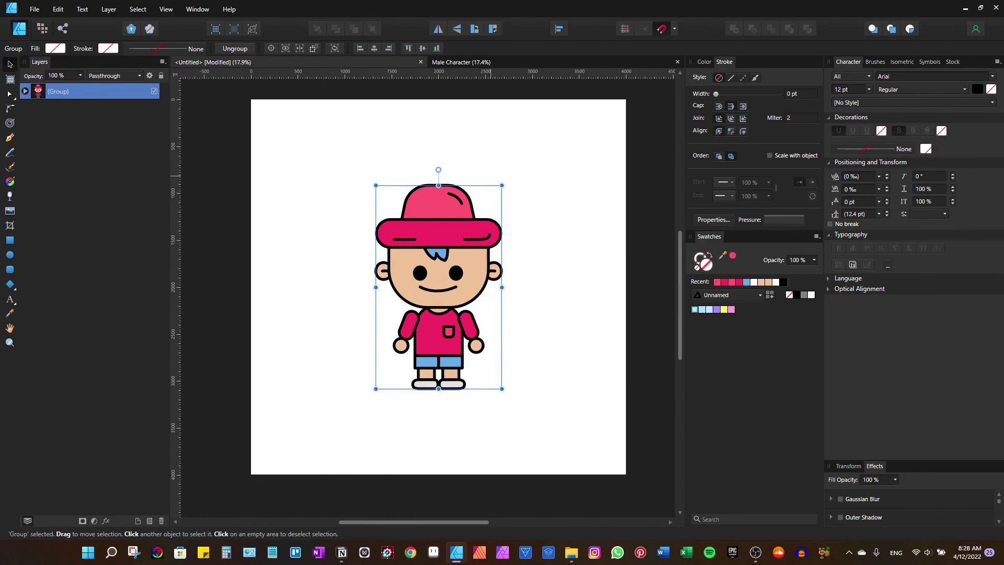
{"action": "scroll", "coordinate": [449, 254], "scroll_direction": "up", "scroll_amount": 1}
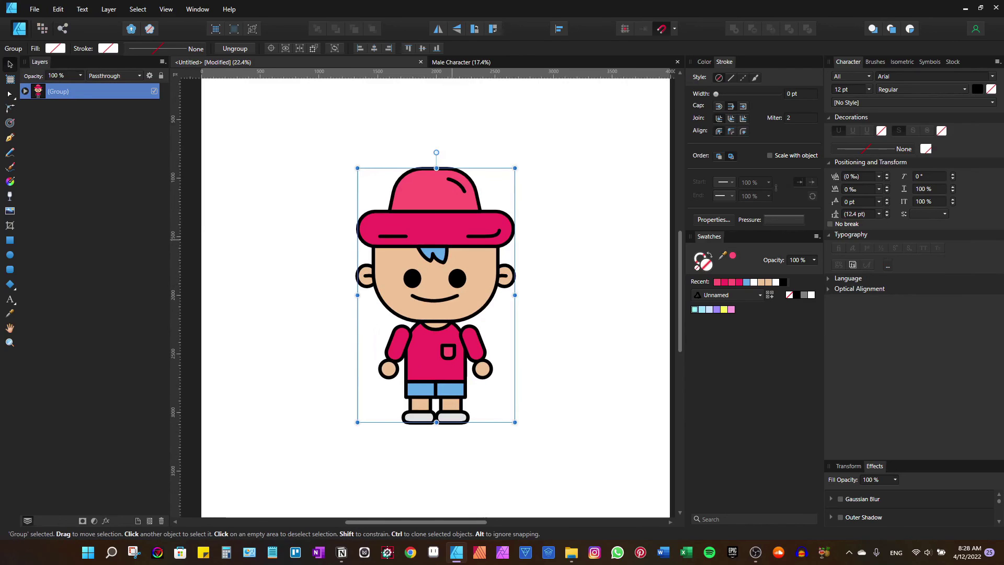
{"action": "scroll", "coordinate": [483, 259], "scroll_direction": "down", "scroll_amount": 1}
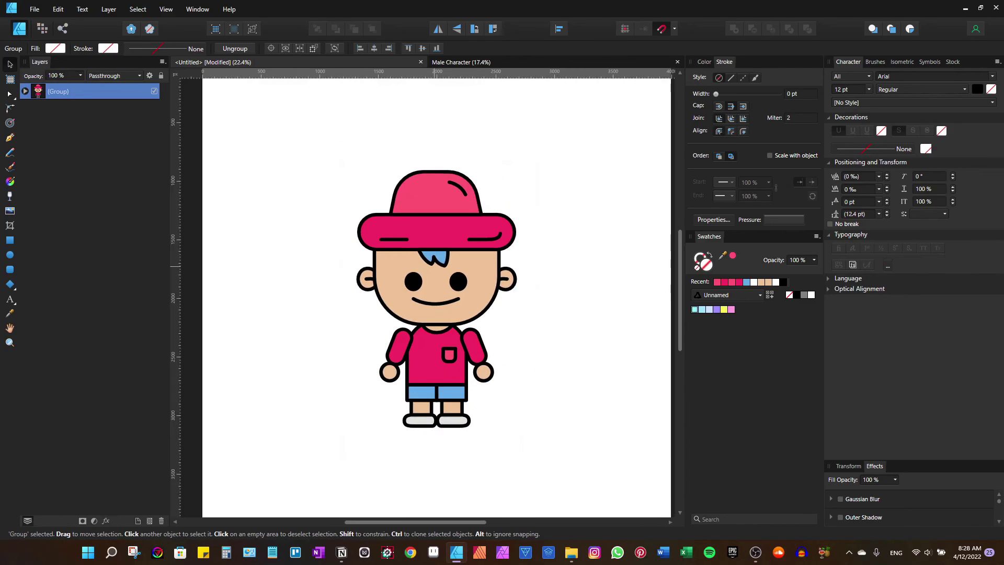
{"action": "scroll", "coordinate": [434, 293], "scroll_direction": "right", "scroll_amount": 1}
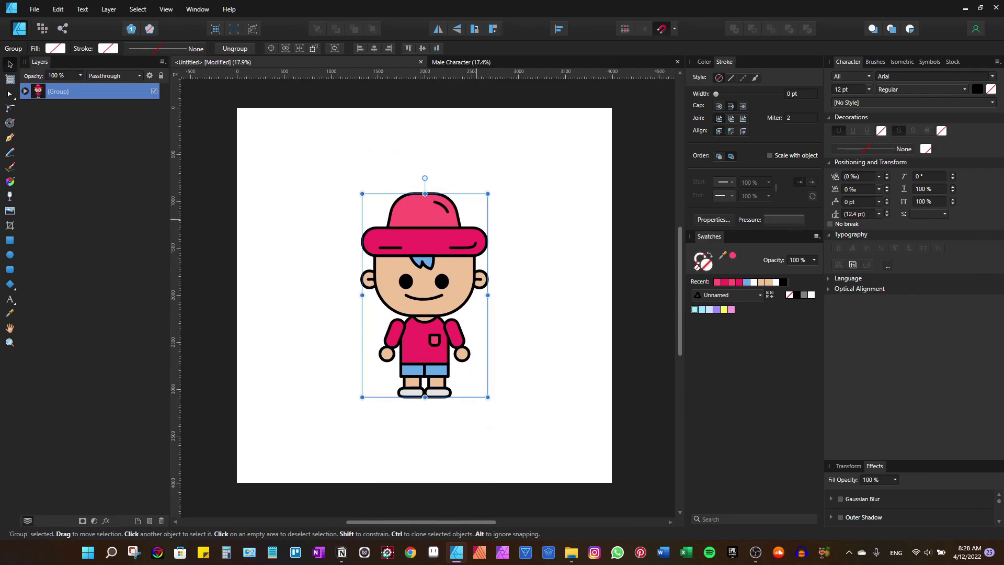